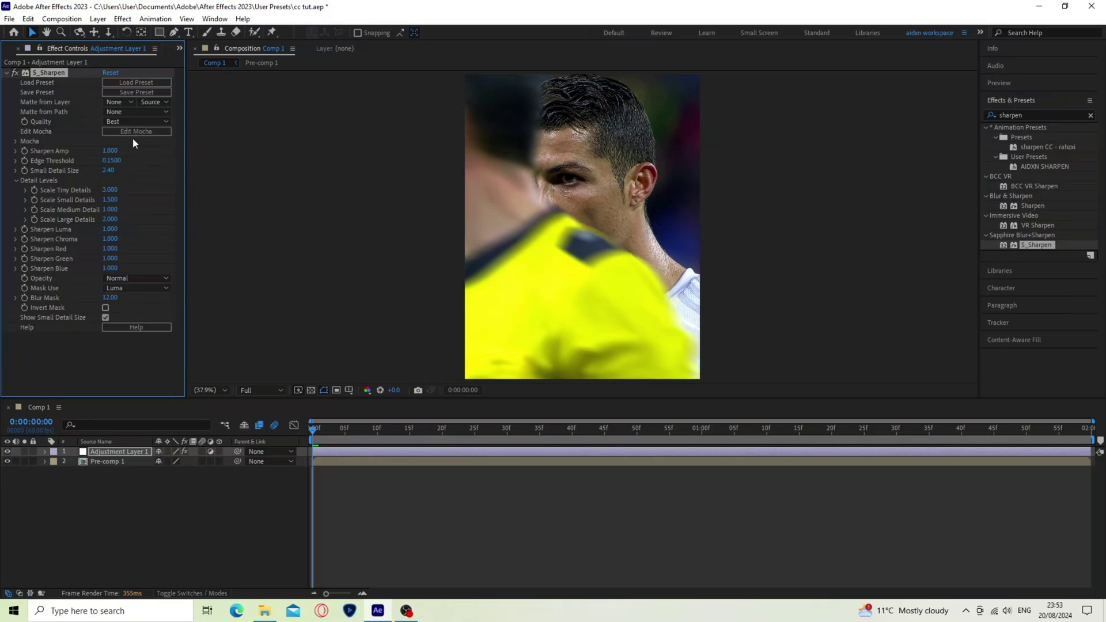
In the S_Sharpen effect, set Sharpen Amp to 0.25, Edge Threshold to 0 and Small Detail Size to 6
click(110, 150)
text(0.25)
key(Return)
click(112, 160)
text(0)
key(Return)
click(109, 170)
text(6)
key(Return)
Set the S_Sharpen detail levels to 1.7 for tiny, 2 for small, 1.6 for medium and 1.6 for large details
click(110, 190)
text(1.7)
key(Return)
click(111, 199)
text(2)
key(Return)
click(111, 209)
text(1.6)
key(Return)
click(110, 219)
text(1.6)
key(Return)
click(7, 73)
Find the BCC Unsharp Mask effect and apply it to Adjustment Layer 1
click(1064, 114)
text(b)
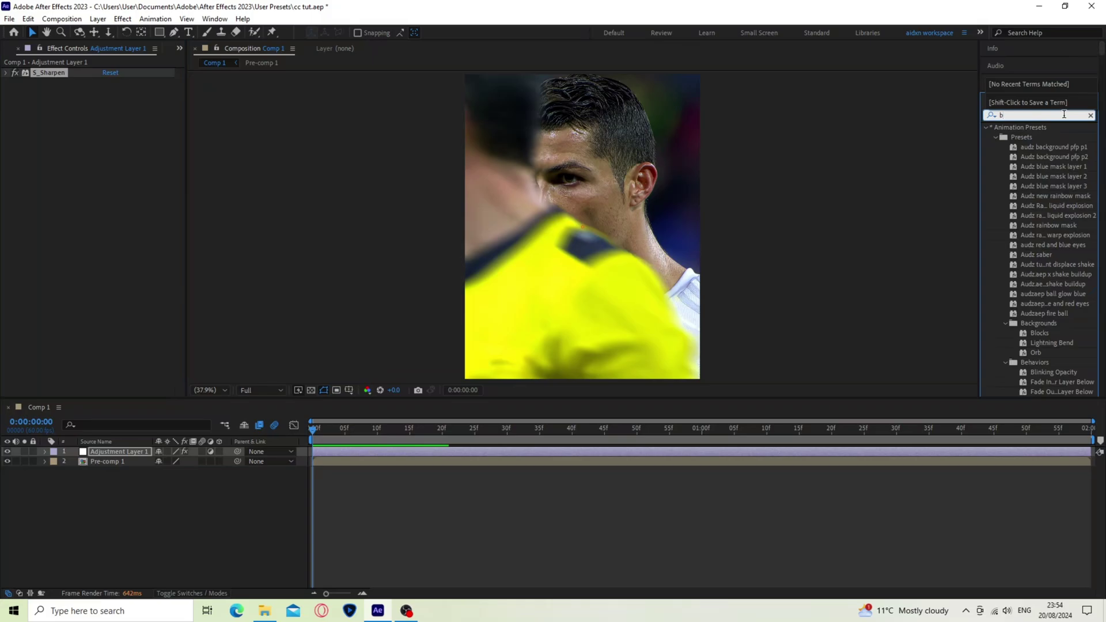
text(cc unsha)
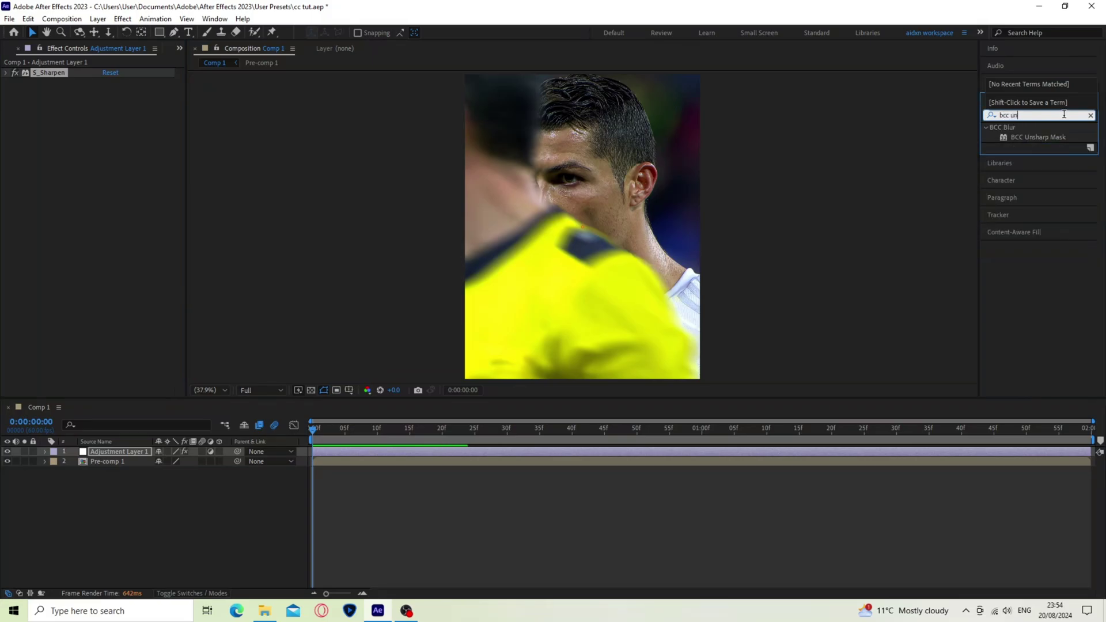
drag(1036, 137, 548, 451)
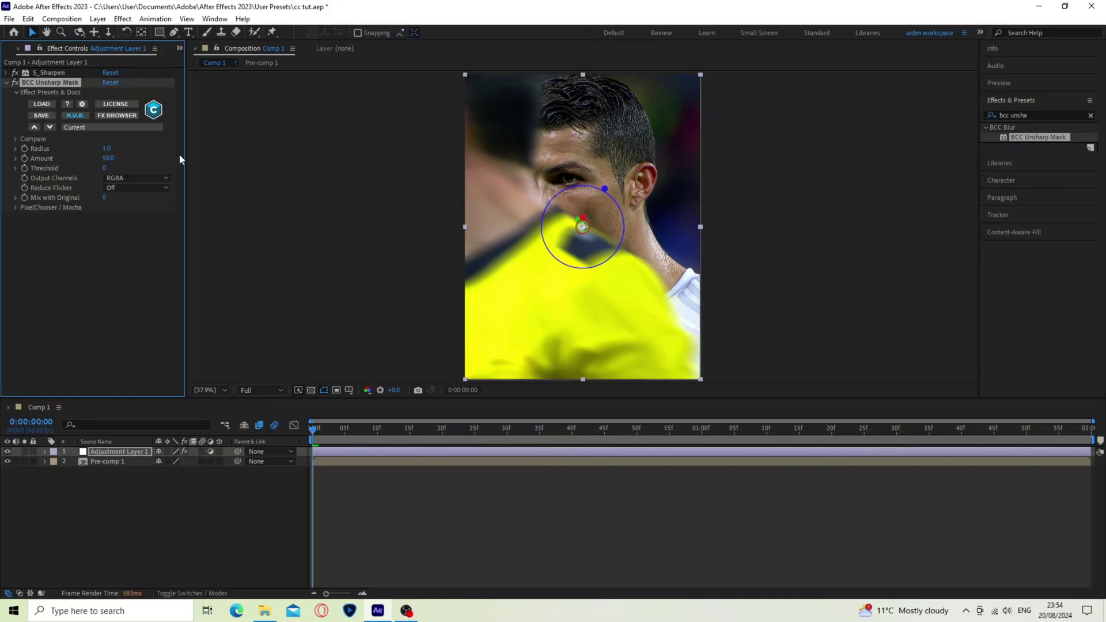
Set the BCC Unsharp Mask's Radius to 12 and Amount to 6, and collapse the effect
mouse_move(106, 149)
mouse_down()
mouse_move(161, 175)
mouse_move(110, 162)
mouse_up()
click(109, 159)
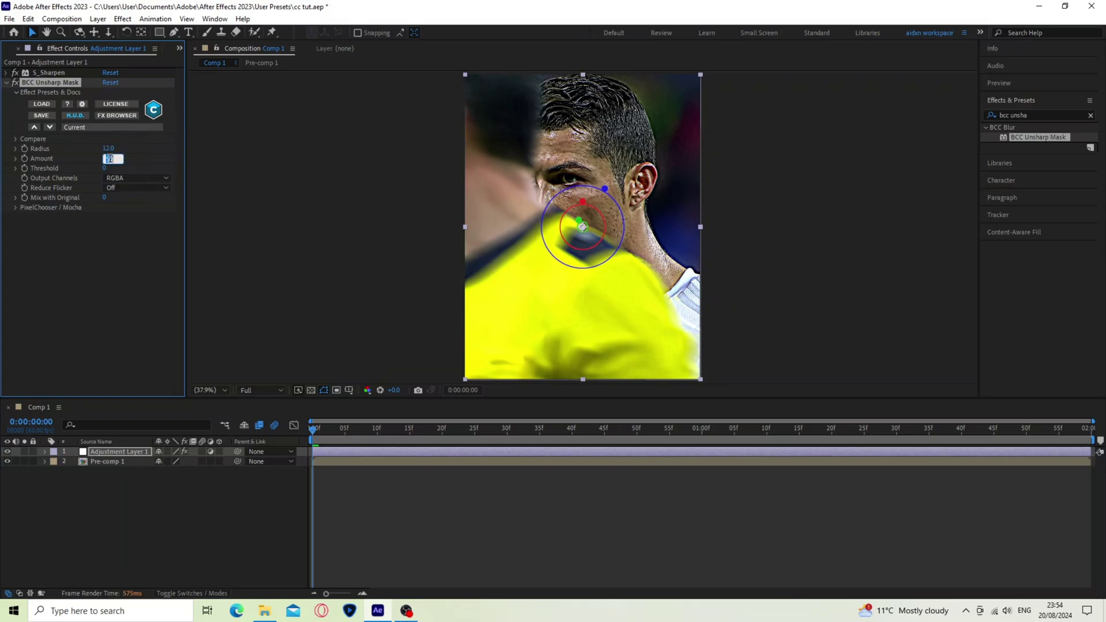
text(6)
key(Return)
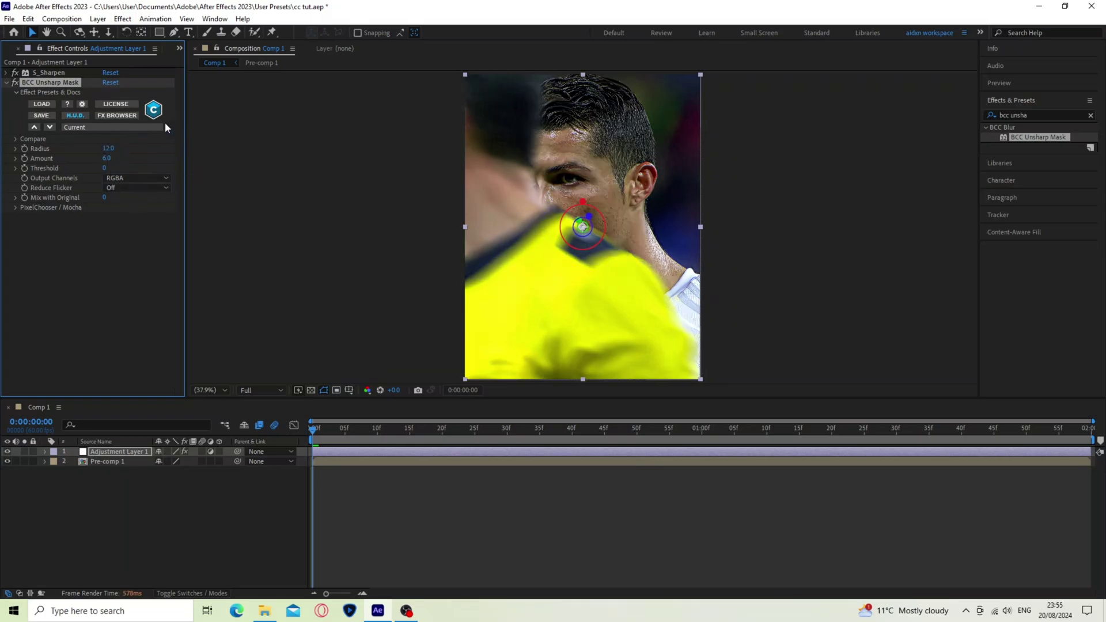
click(7, 83)
Find the RG Magic Bullet Looks effect and apply it to Adjustment Layer 1
click(1090, 115)
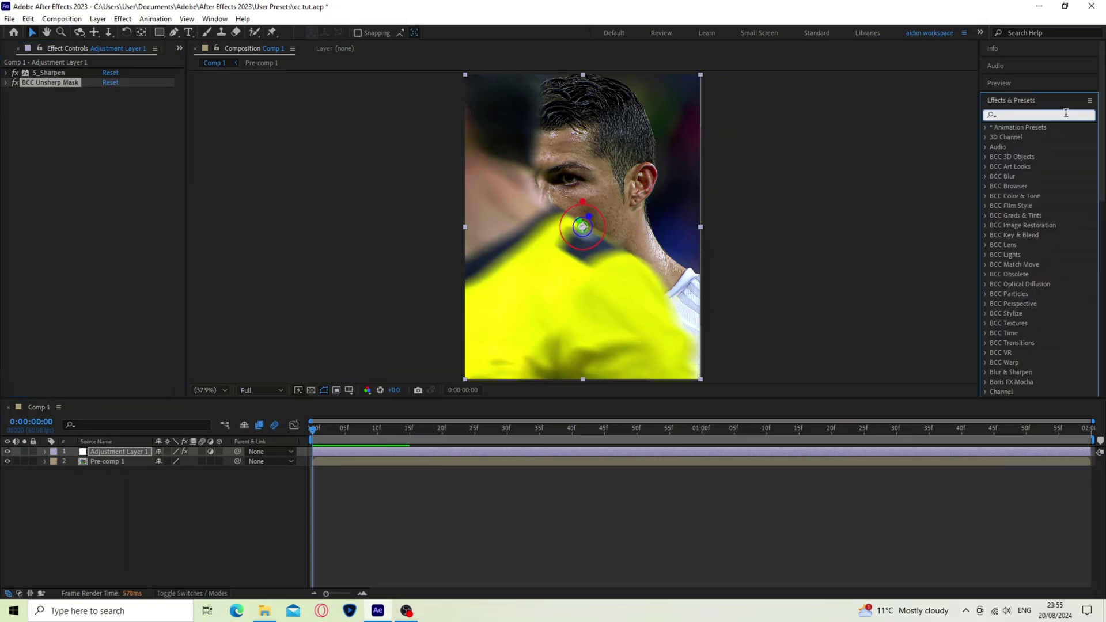
click(1065, 113)
text(looks)
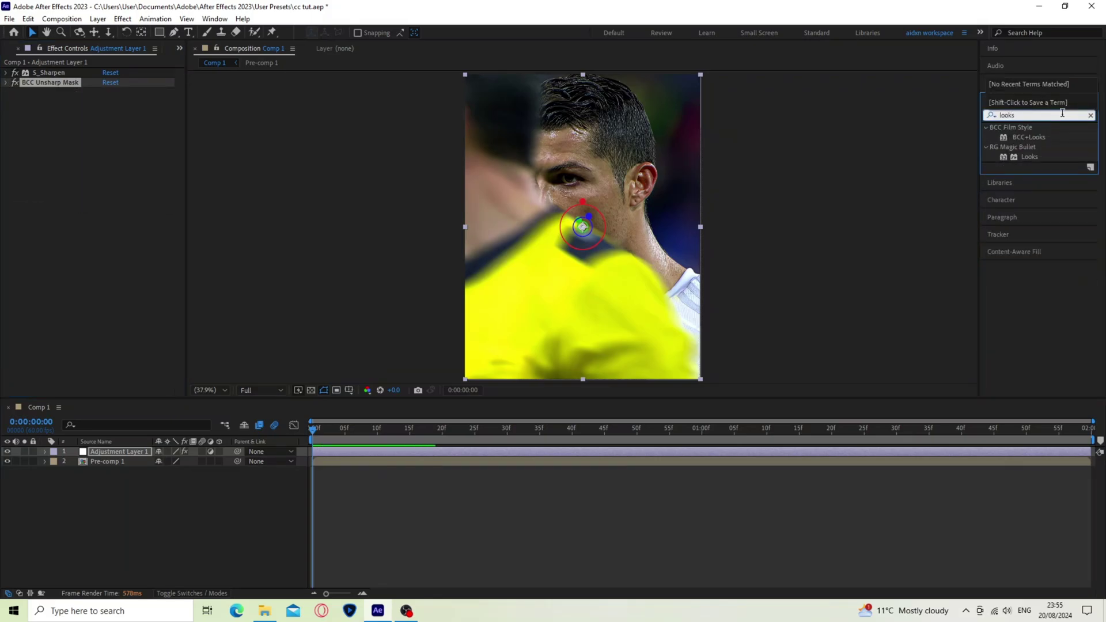
drag(1033, 155, 455, 448)
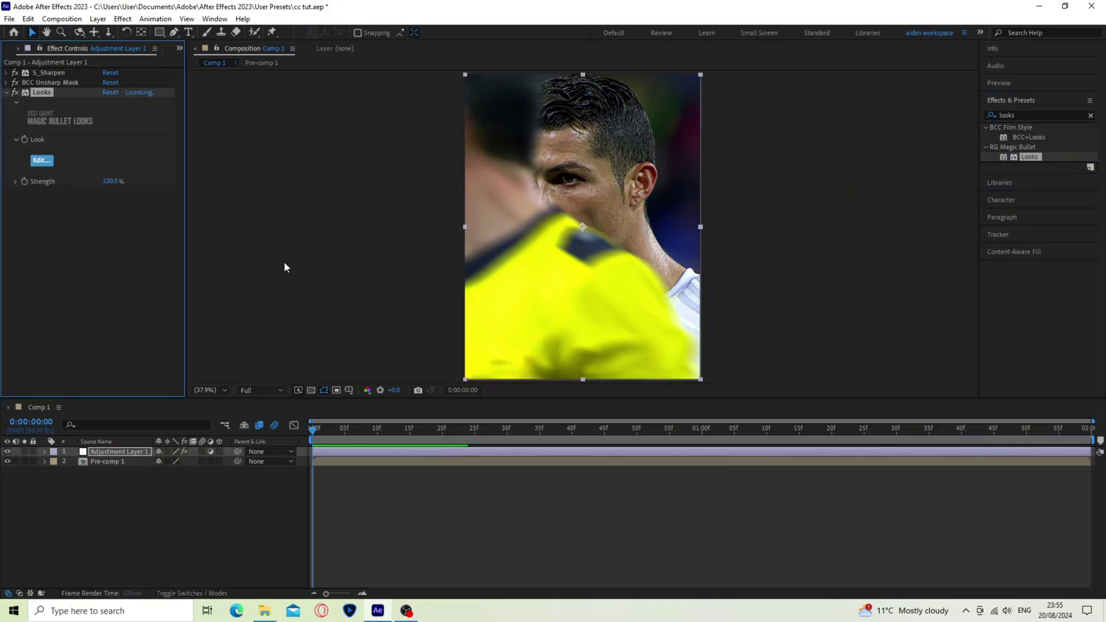
Edit the look in Magic Bullet Looks, adding a Color Blend tool with its color shifted to near white
click(40, 161)
mouse_move(1086, 519)
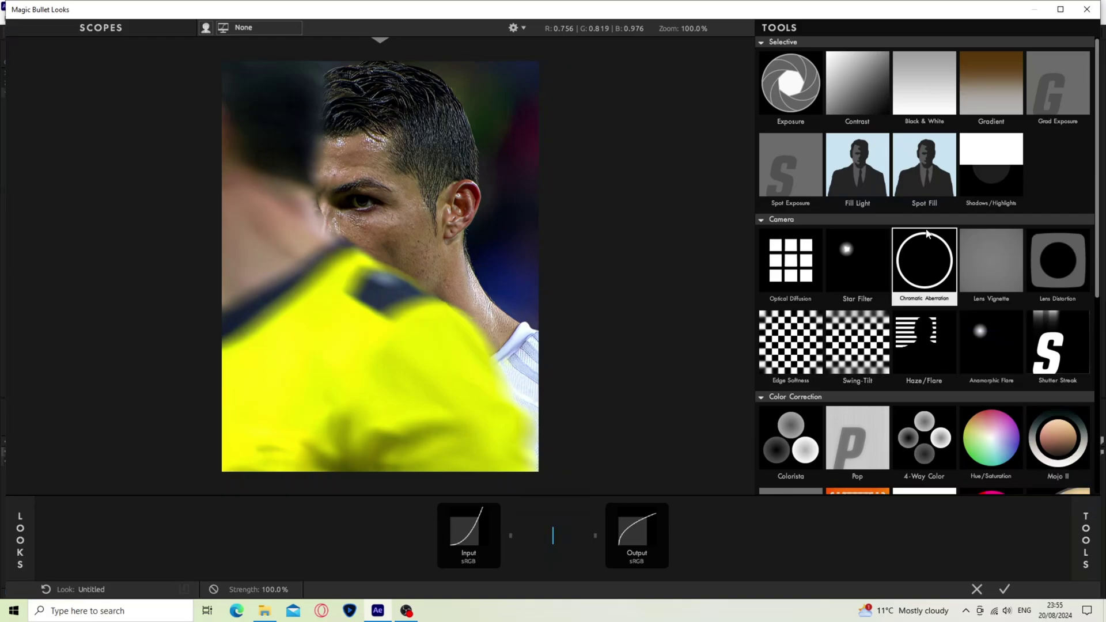
scroll(927, 233, down, 5)
drag(1051, 292, 541, 526)
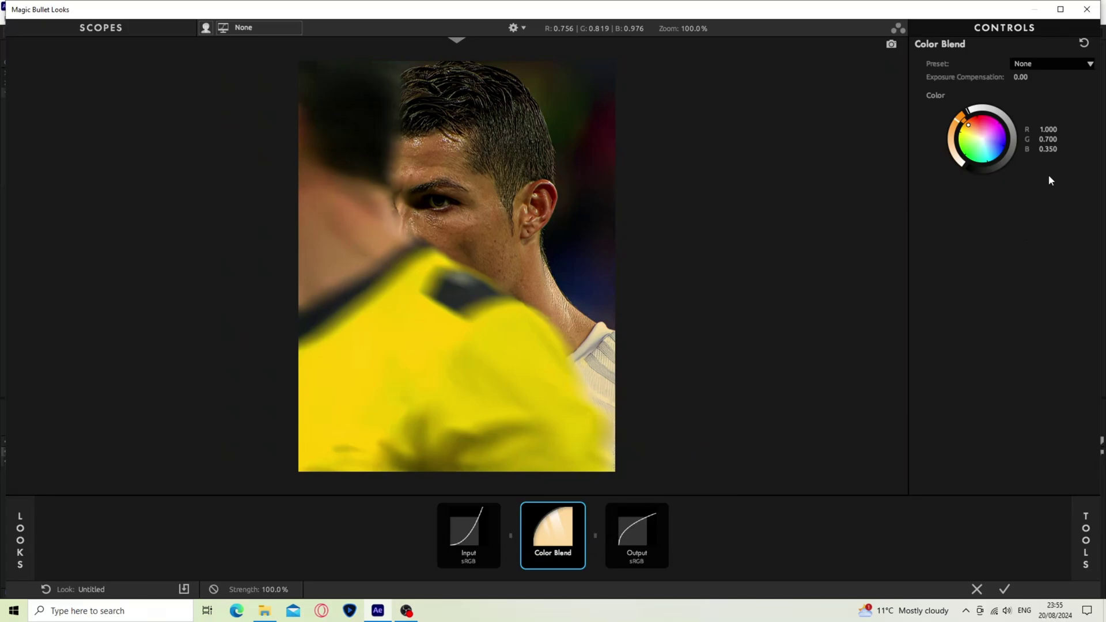
drag(968, 125, 989, 144)
Add an Exposure tool after Color Blend in the tool chain and set its Stops to 0.1
mouse_move(1086, 540)
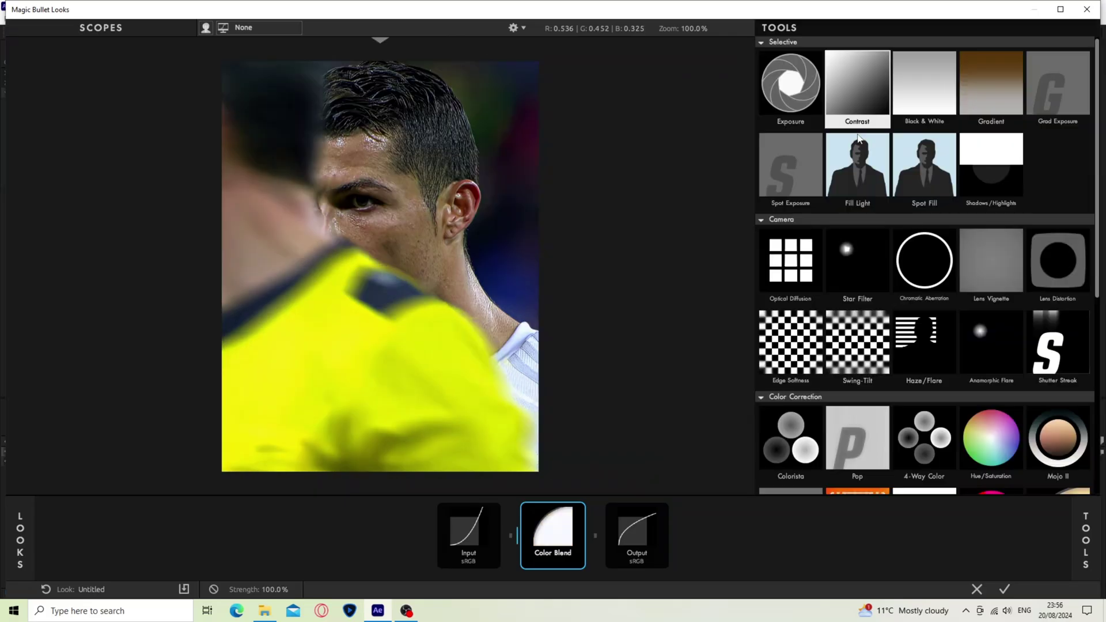
drag(790, 84, 616, 513)
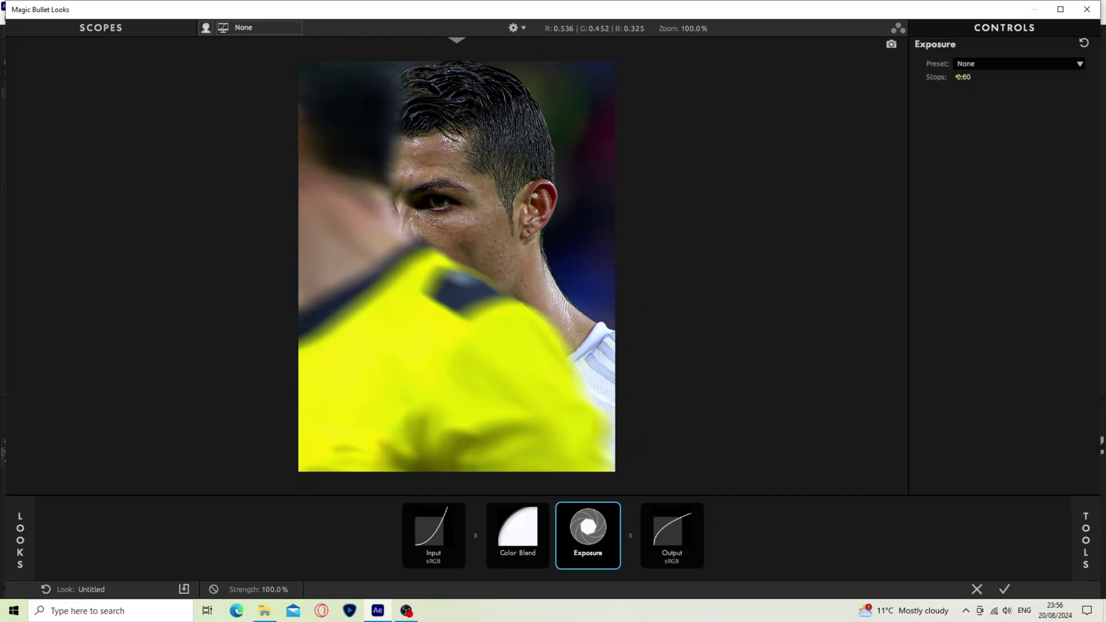
click(958, 76)
text(.1)
key(Return)
Add a Haze/Flare tool after Exposure with Spillage 10%, Softness 0% and Reach 25%
click(1087, 526)
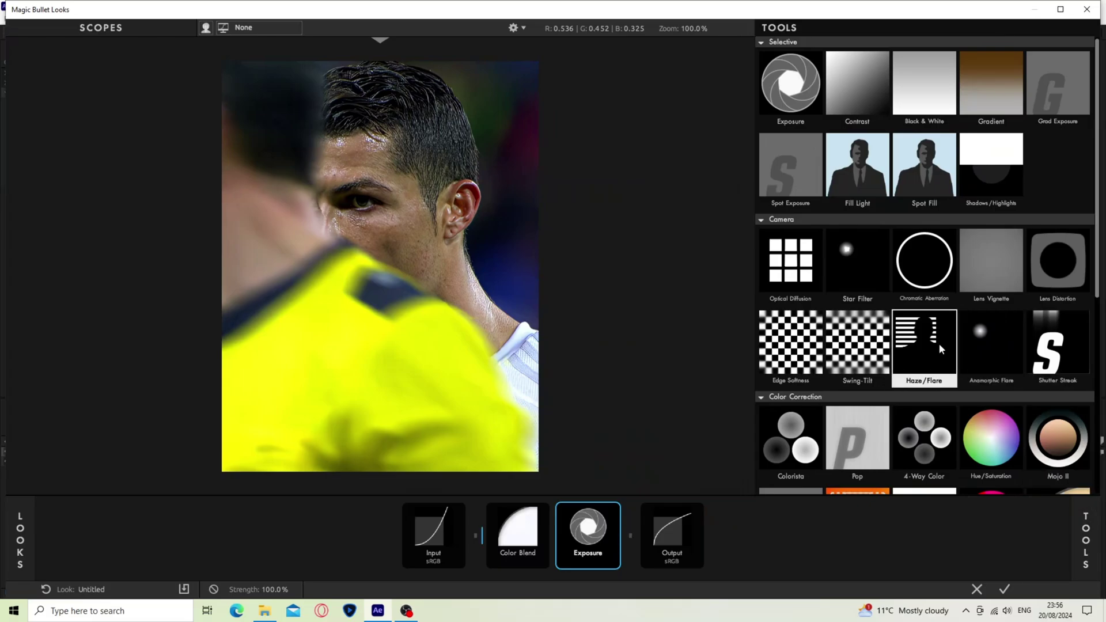
drag(940, 345, 679, 524)
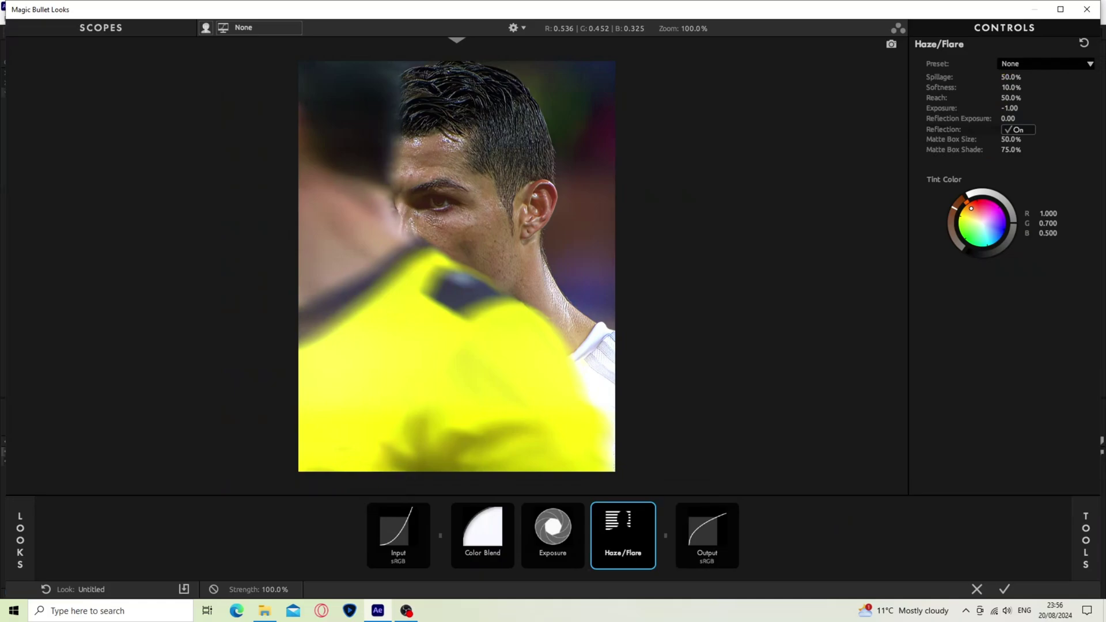
click(1008, 75)
text(10)
key(Return)
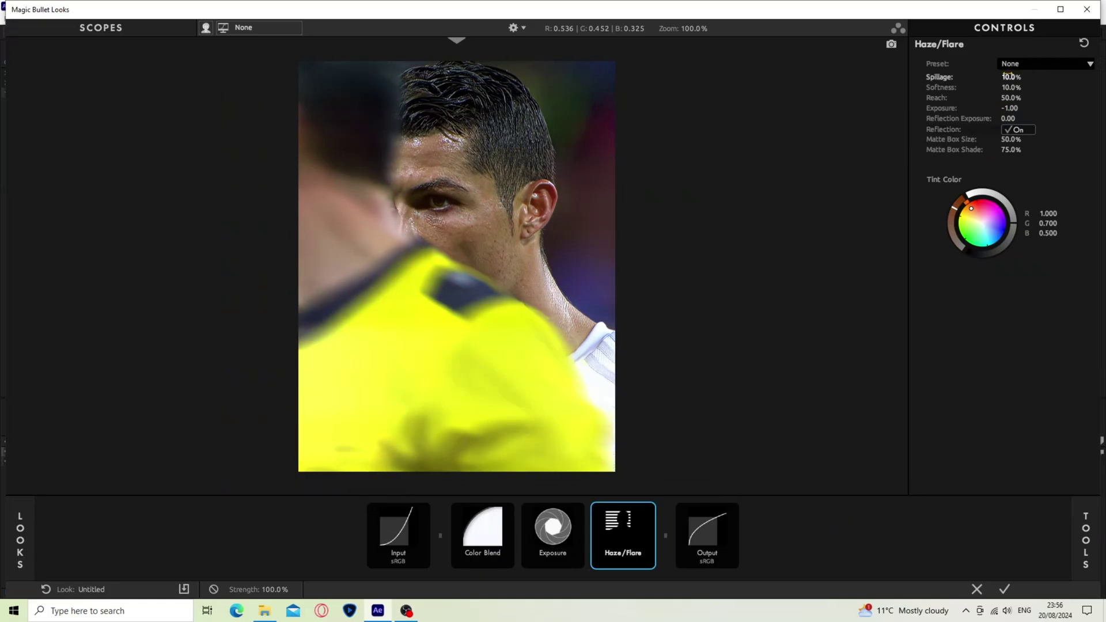
click(1012, 87)
text(0)
key(Return)
click(1014, 98)
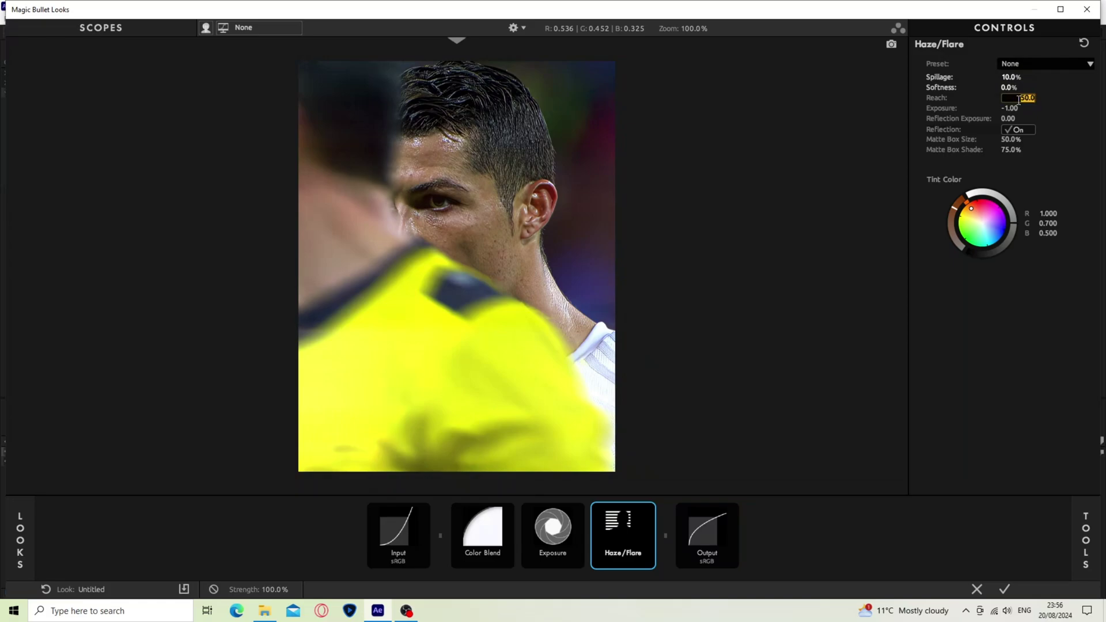
text(25)
key(Return)
Add a Lens Vignette tool after Haze/Flare in the look's tool chain
drag(971, 208, 726, 506)
click(1085, 540)
Add a Spot Exposure tool after Lens Vignette with a pale blue color balance (R 0.835, G 0.880) and 0.1 Stops, and apply the look
click(1085, 539)
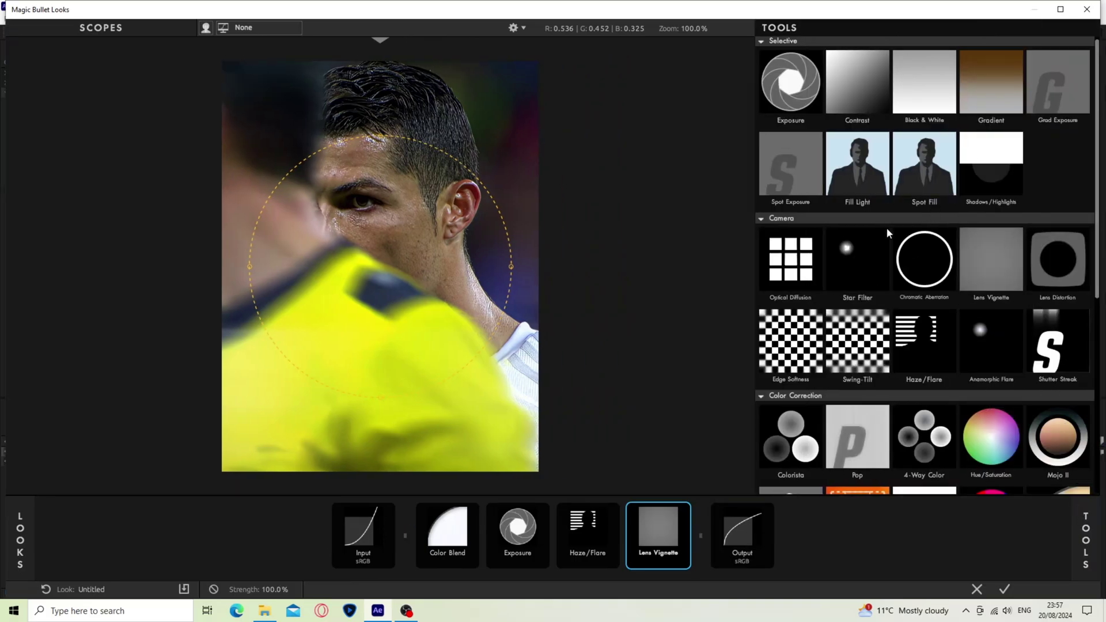
drag(793, 180, 702, 524)
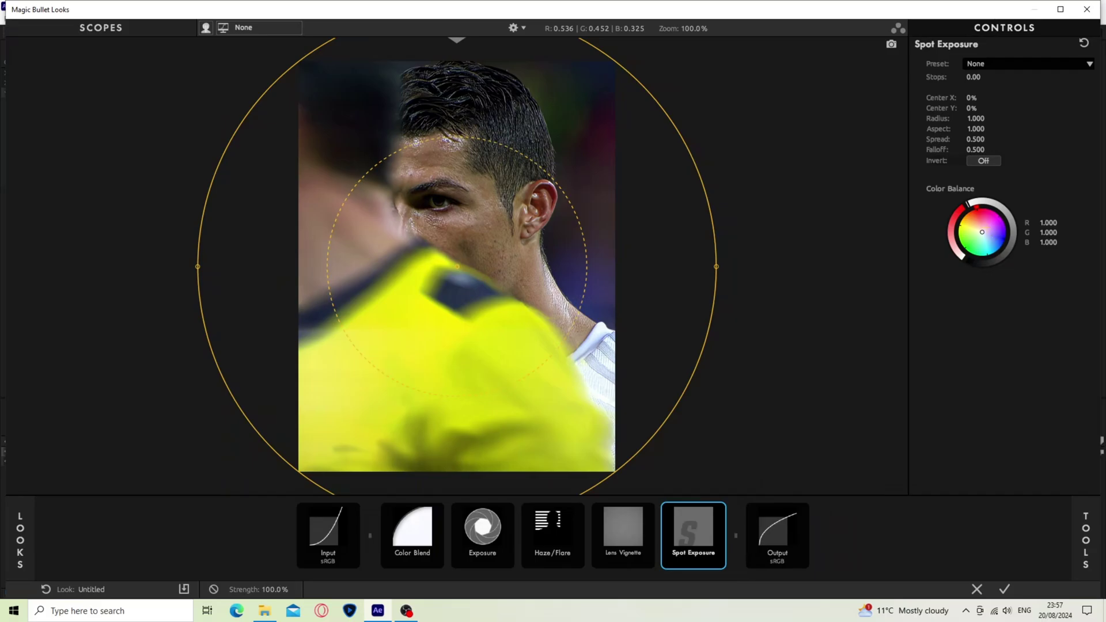
drag(982, 231, 989, 237)
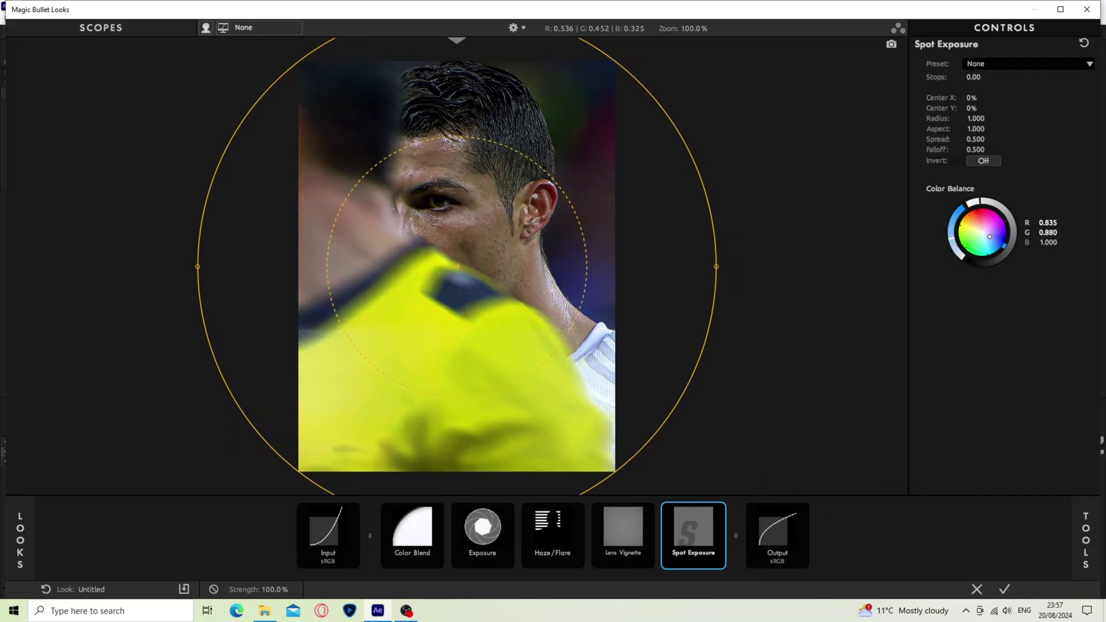
click(969, 78)
text(0.)
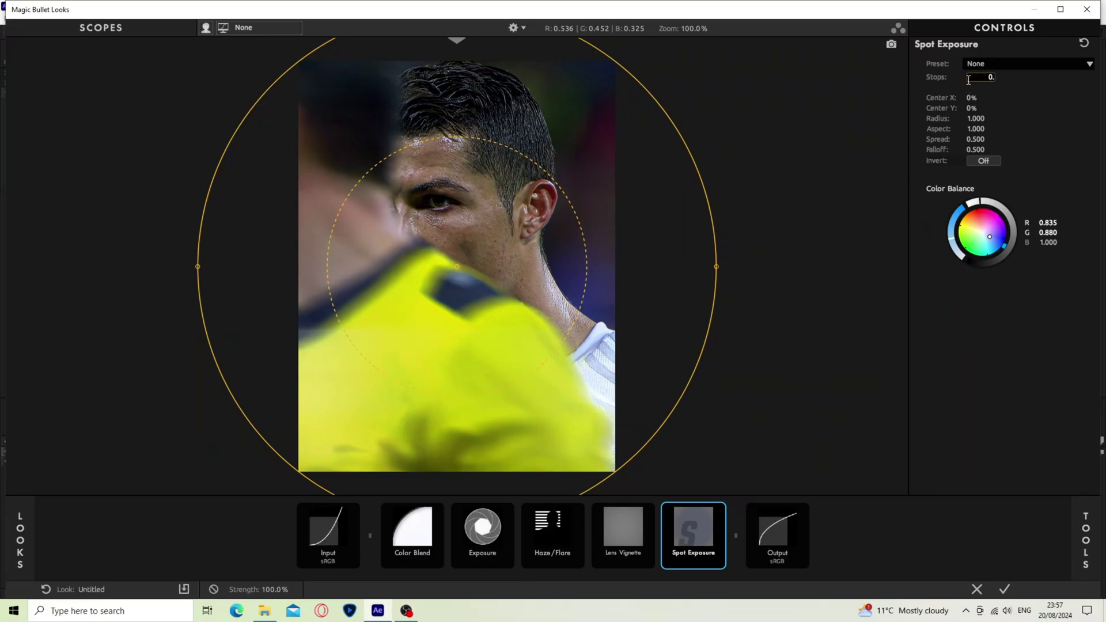
text(1)
key(Return)
click(1004, 589)
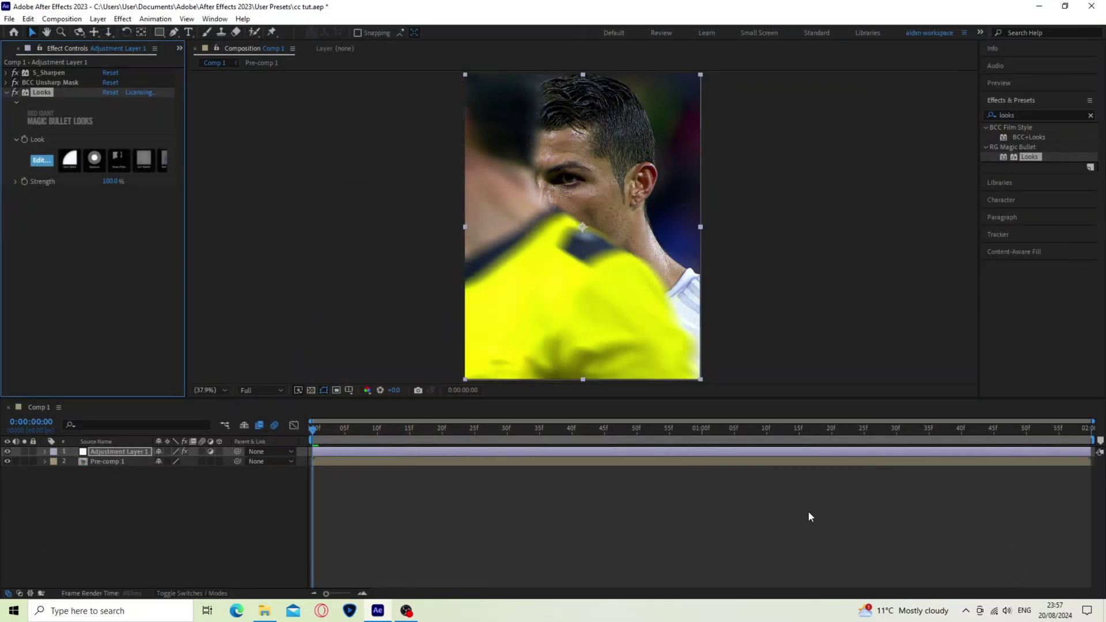
click(7, 92)
Find the S_FilmDamage effect and apply it to Adjustment Layer 1
click(1076, 115)
text(filmd)
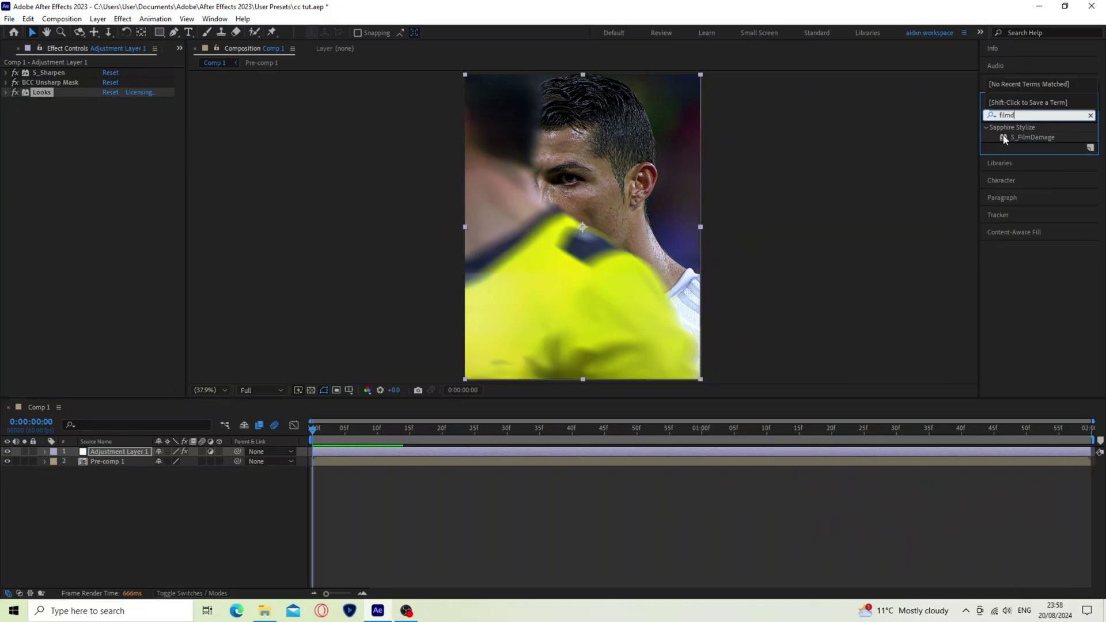
drag(1047, 141, 510, 448)
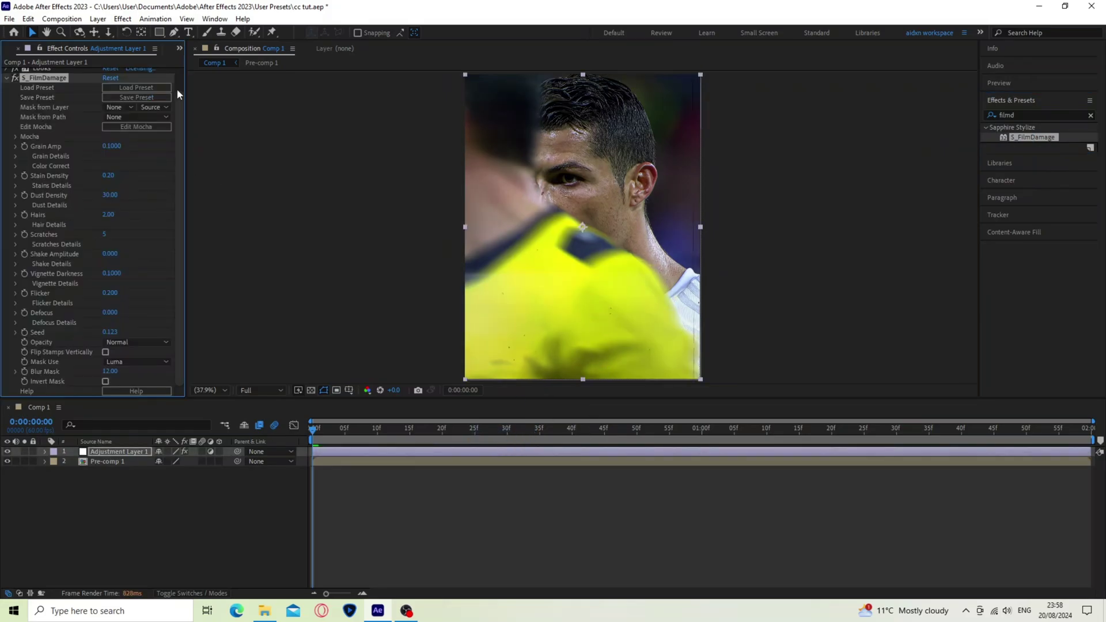
In S_FilmDamage, zero Grain Amp, Stain Density, Dust Density, Hairs, Scratches and Flicker, and set Seed to 0.5
drag(112, 146, 25, 150)
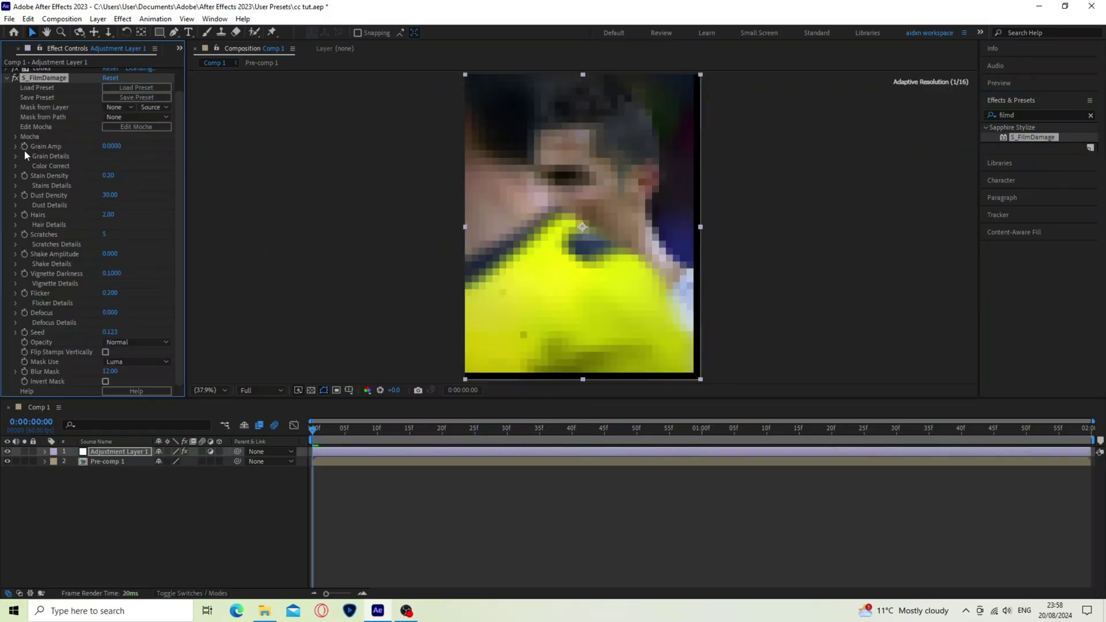
drag(108, 175, 23, 180)
click(110, 333)
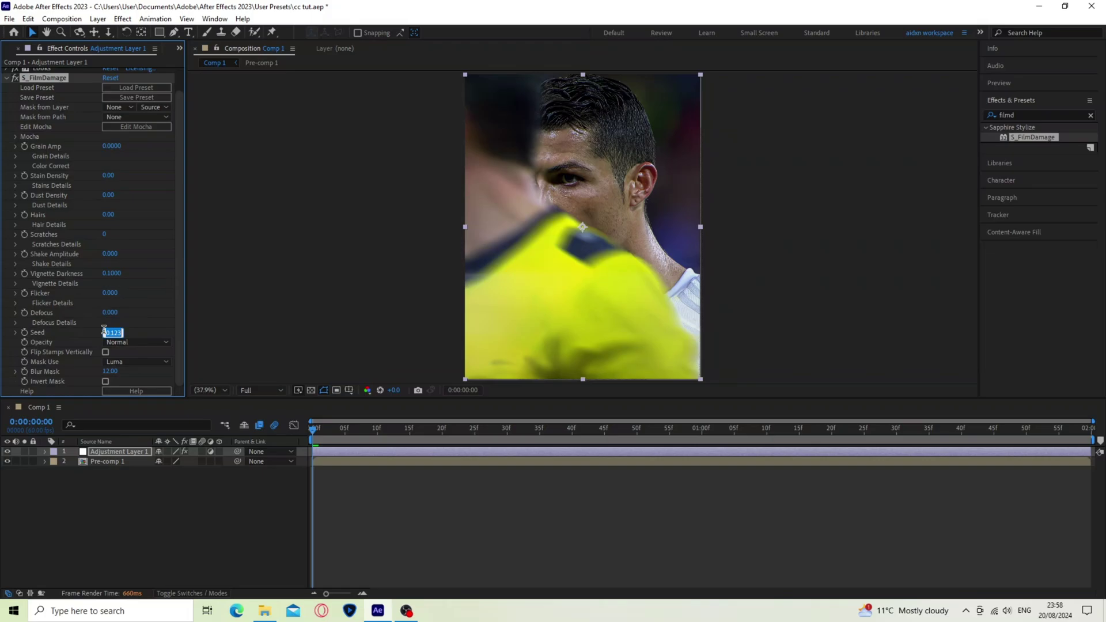
text(0.5)
key(Return)
click(7, 77)
Find the Color Correction Exposure effect and apply it to Adjustment Layer 1
click(1071, 114)
text(exposure)
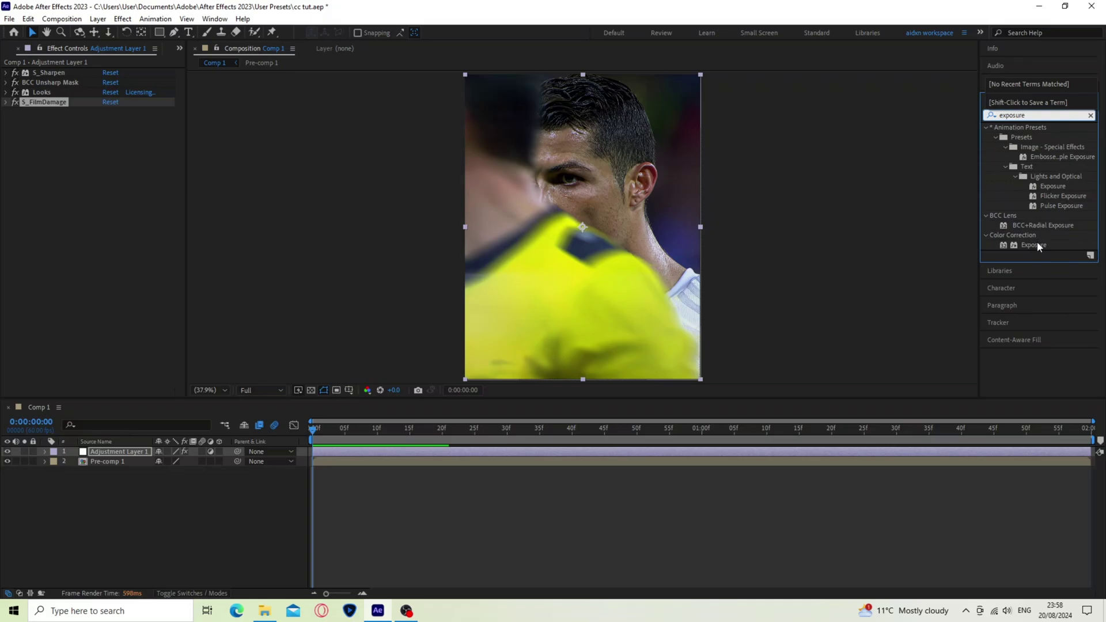
drag(1034, 244, 496, 447)
Set the Exposure effect's master Exposure to 0.5 and Gamma Correction to 0.88, and collapse the effect
click(113, 141)
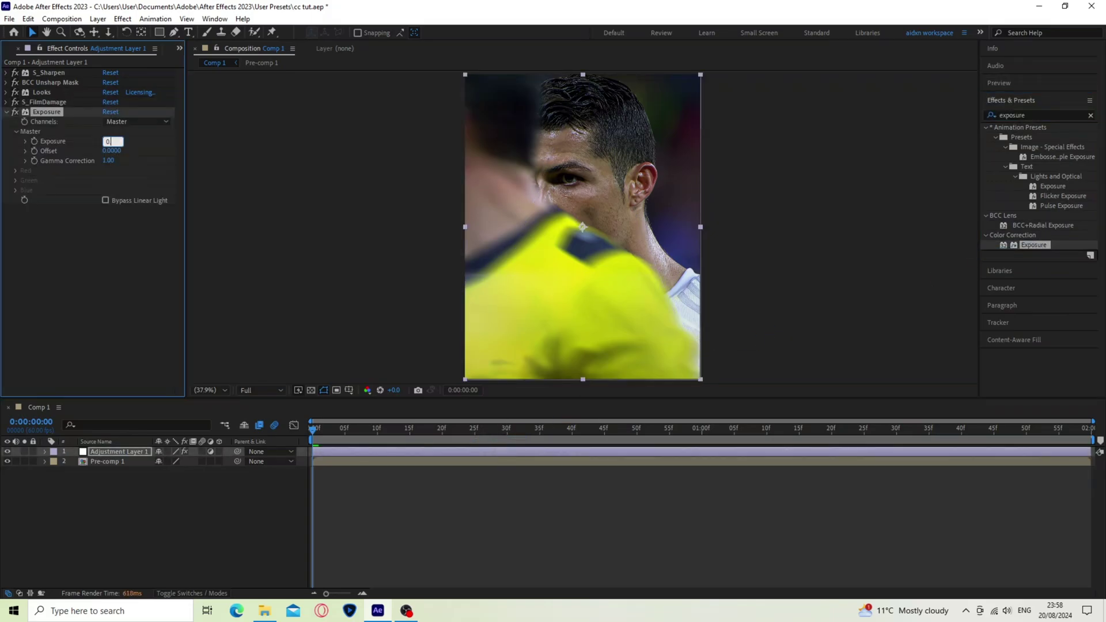
text(0.5)
key(Return)
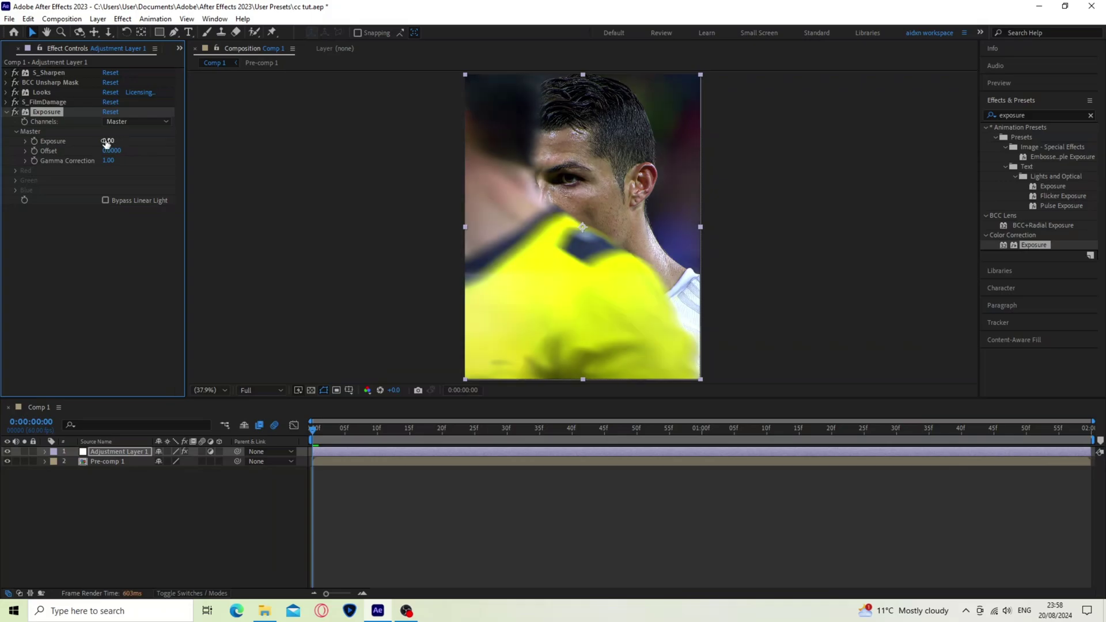
click(112, 160)
text(0.88)
key(Return)
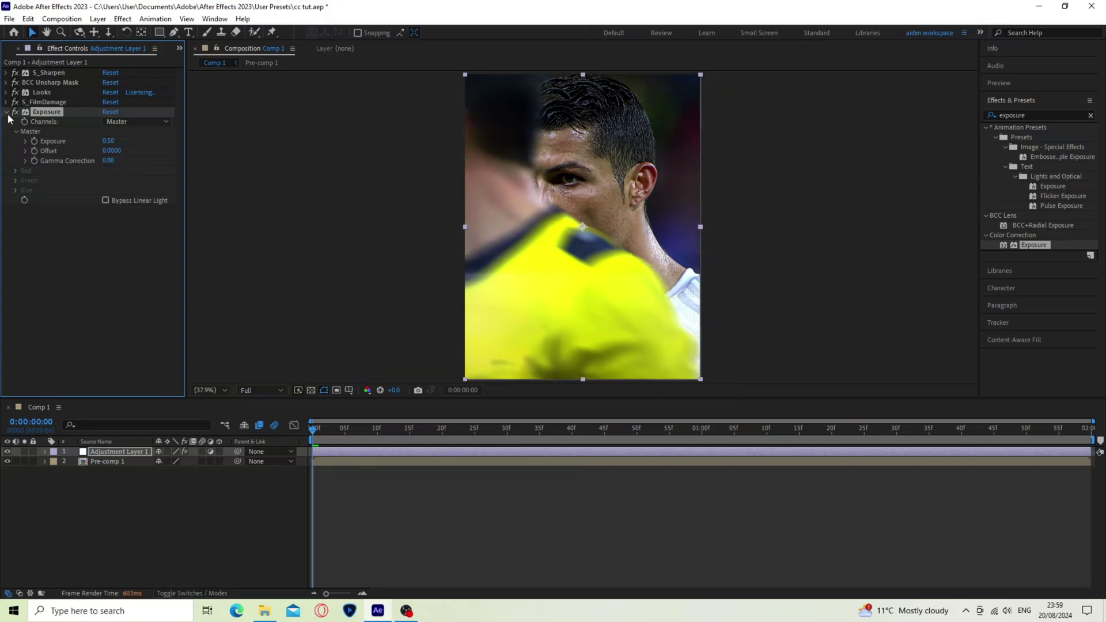
click(6, 111)
Find the 4-Color Gradient effect and apply it to Adjustment Layer 1
click(1065, 115)
text(4-)
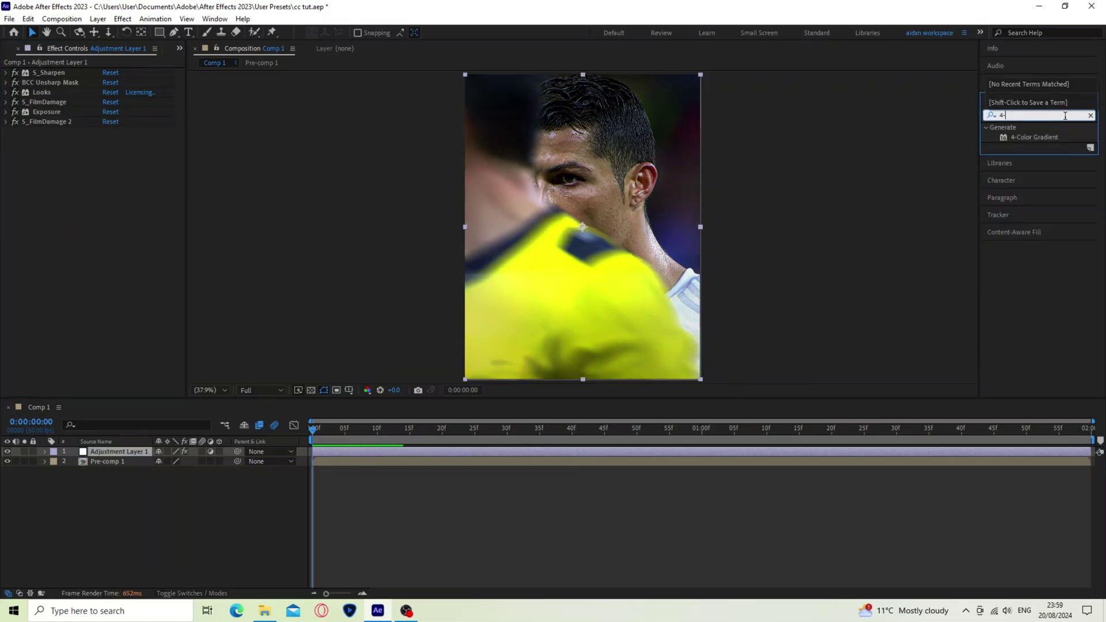
text(co)
drag(1035, 137, 370, 448)
Change Color 1 of the 4-Color Gradient to cyan (00FCFF)
click(110, 162)
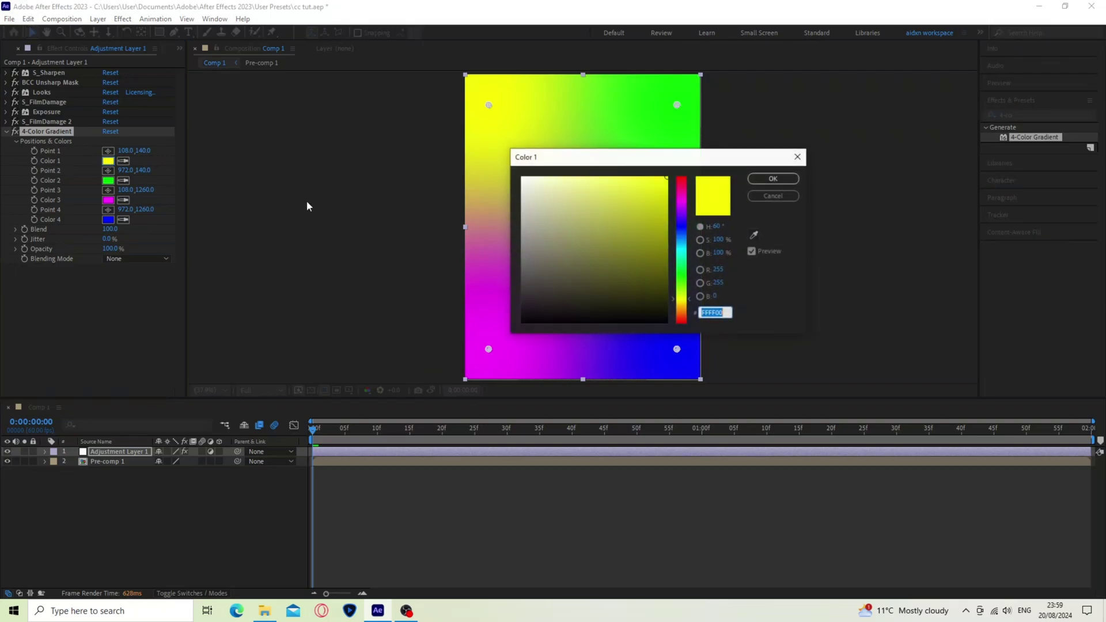
click(689, 248)
drag(690, 252, 690, 254)
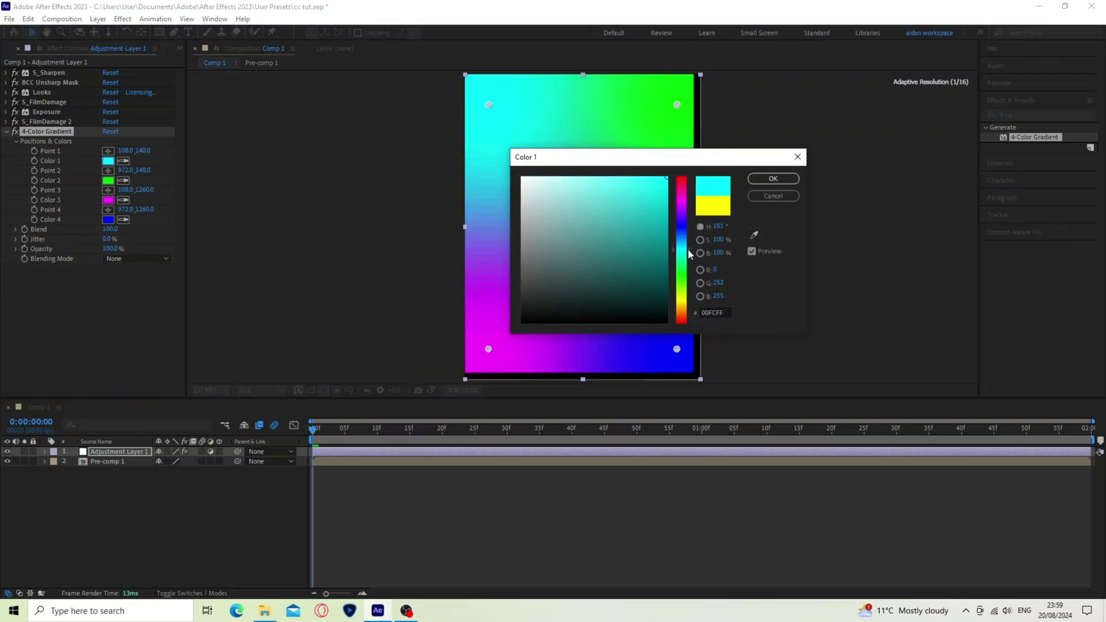
click(772, 178)
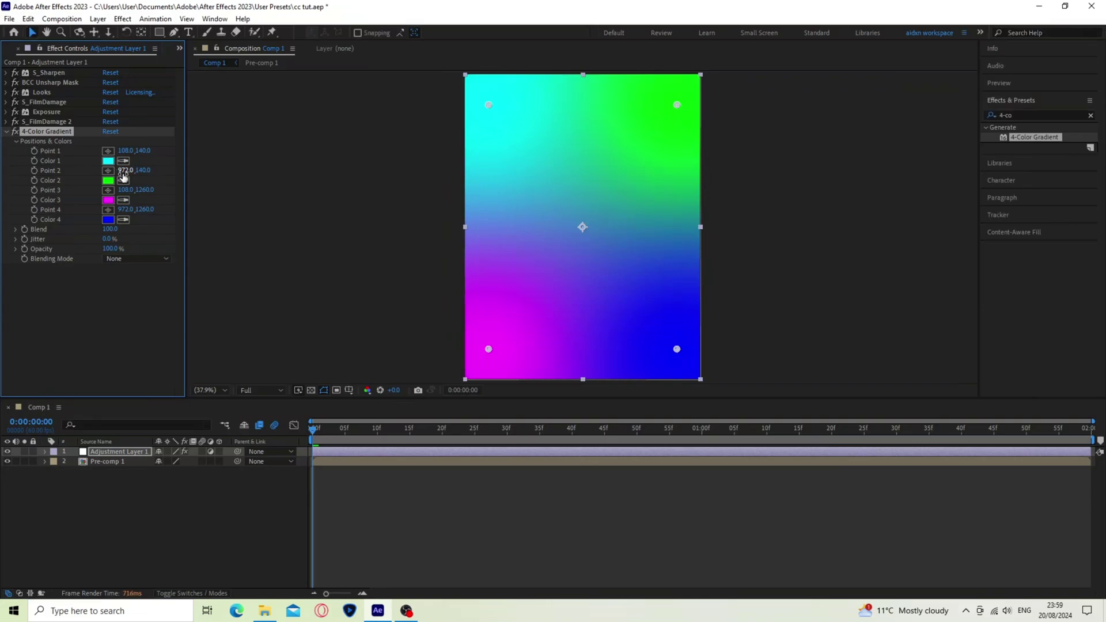
Change Color 2 of the 4-Color Gradient to dark magenta (A3008A)
click(108, 180)
drag(684, 207, 683, 197)
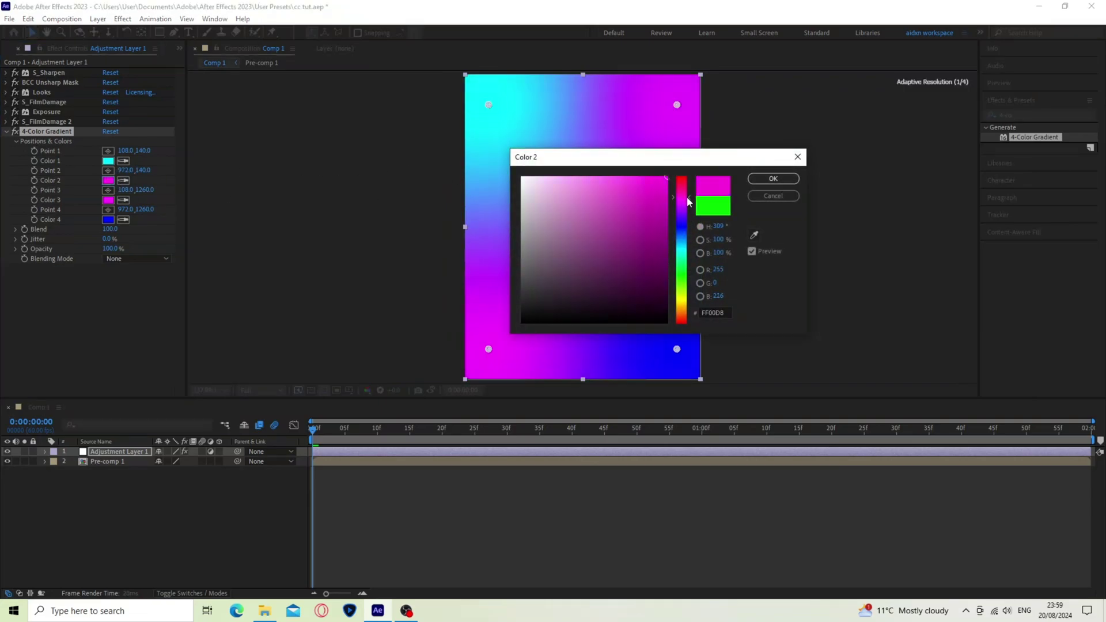
click(667, 222)
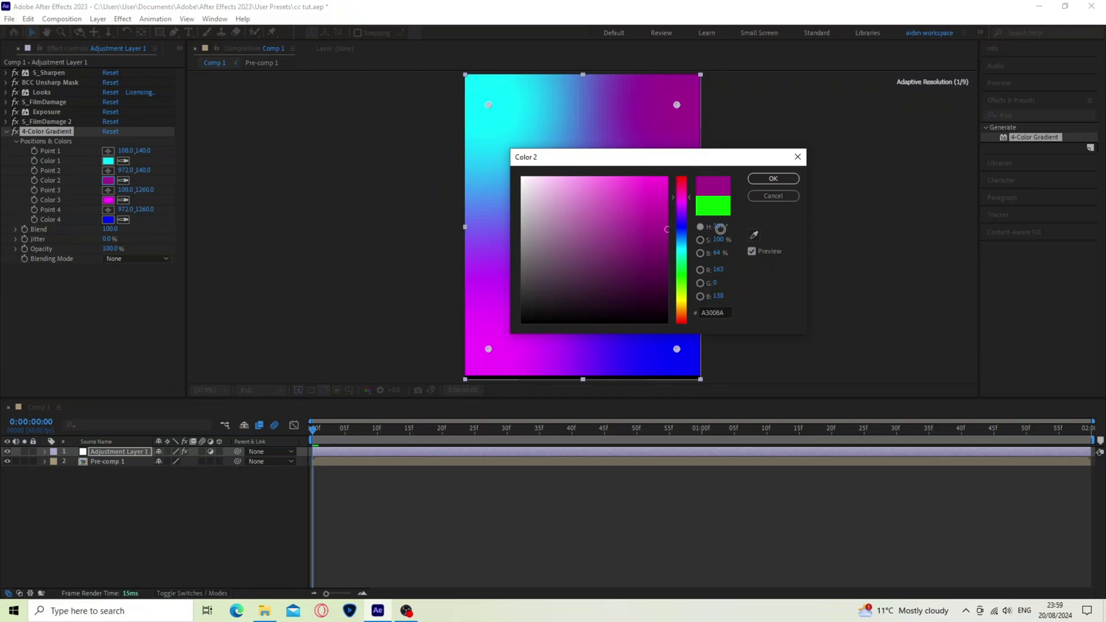
click(787, 183)
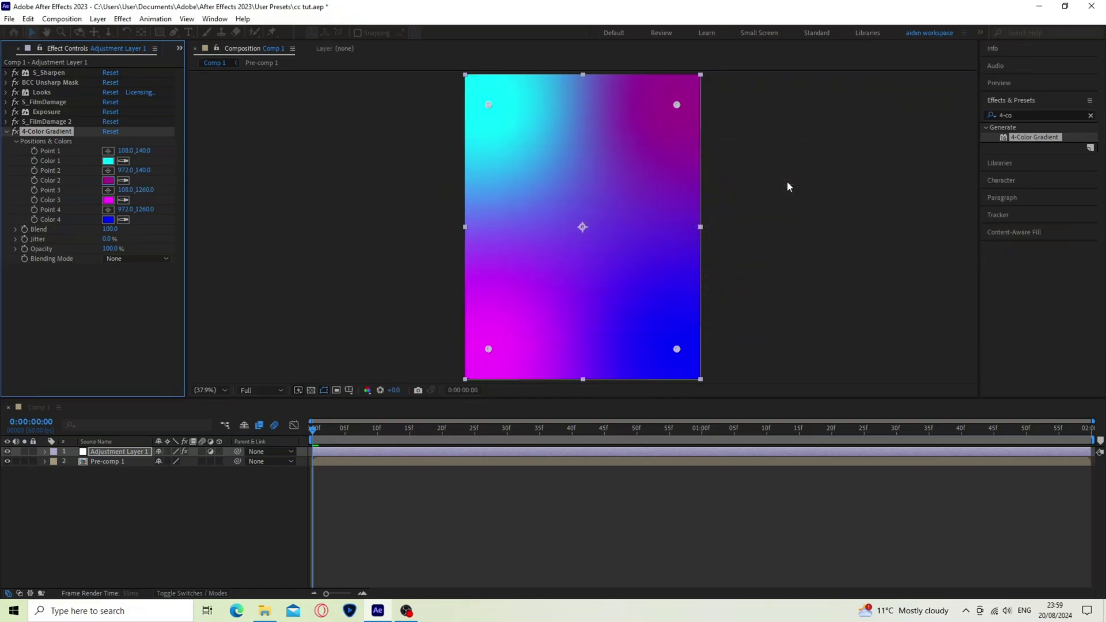
Change Color 4 of the 4-Color Gradient from blue to a light cyan-blue
click(107, 219)
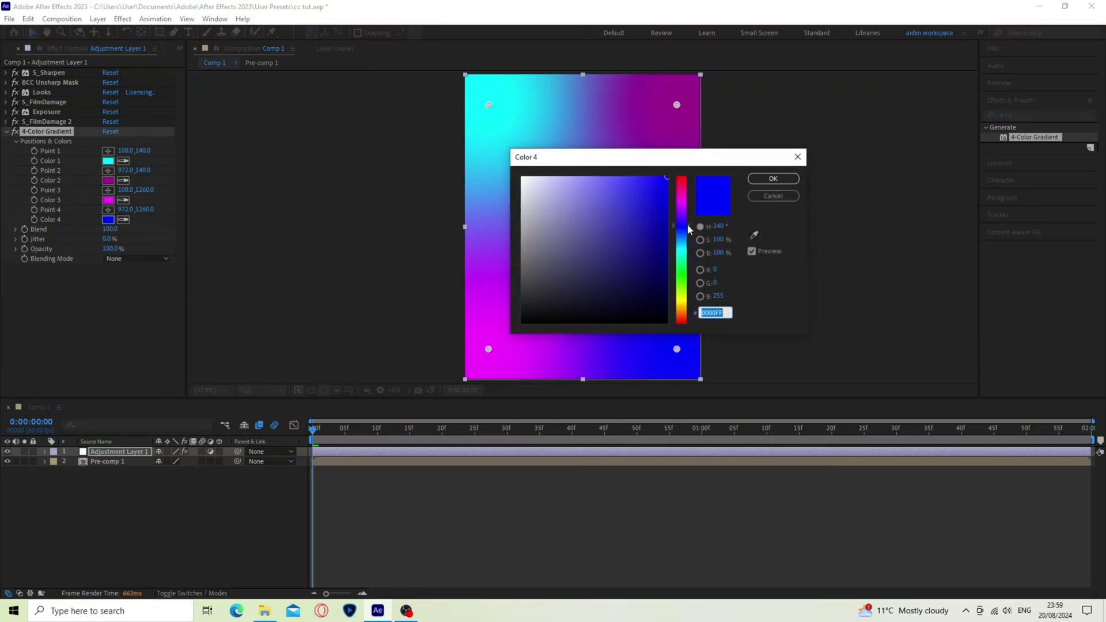
drag(687, 224, 686, 247)
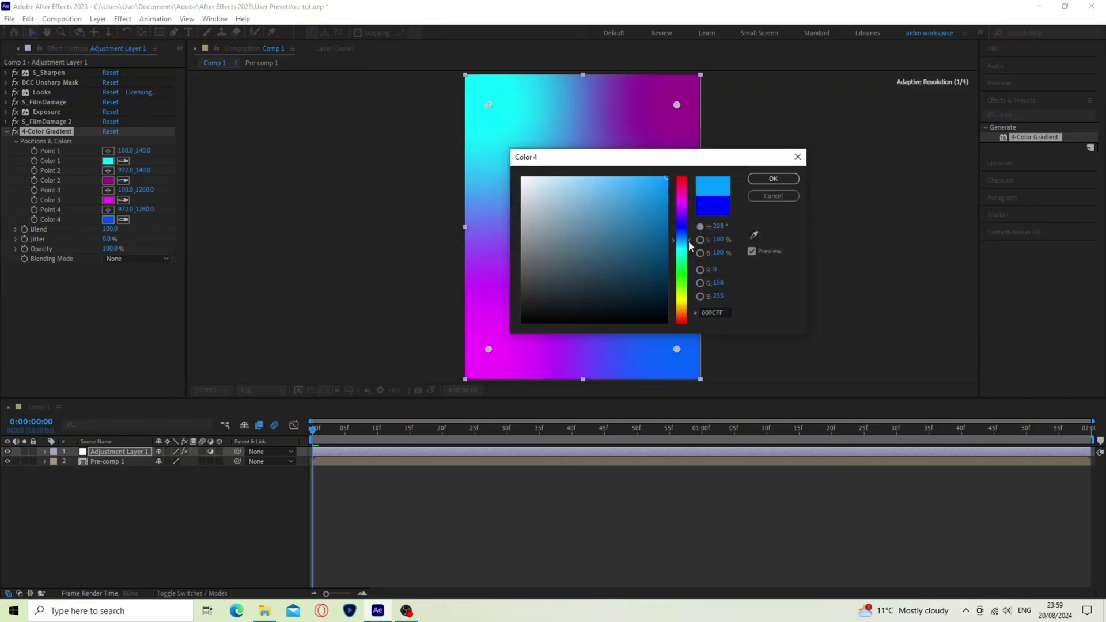
click(761, 182)
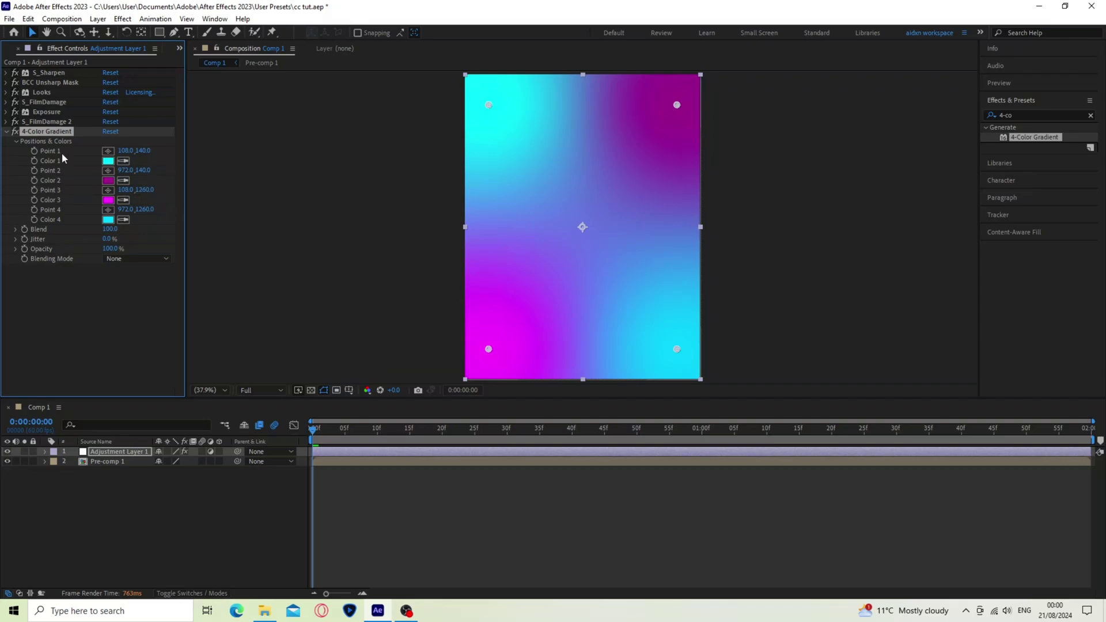
Set the 4-Color Gradient's Opacity to 12% and Blending Mode to Soft Light, and collapse the effect
click(111, 248)
text(1)
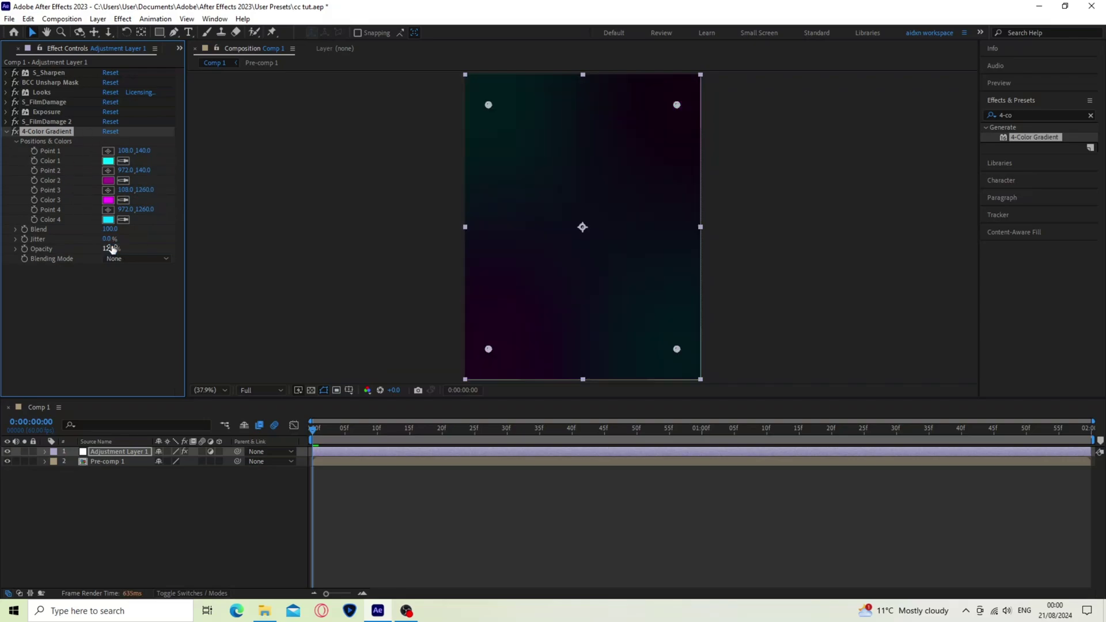
click(126, 260)
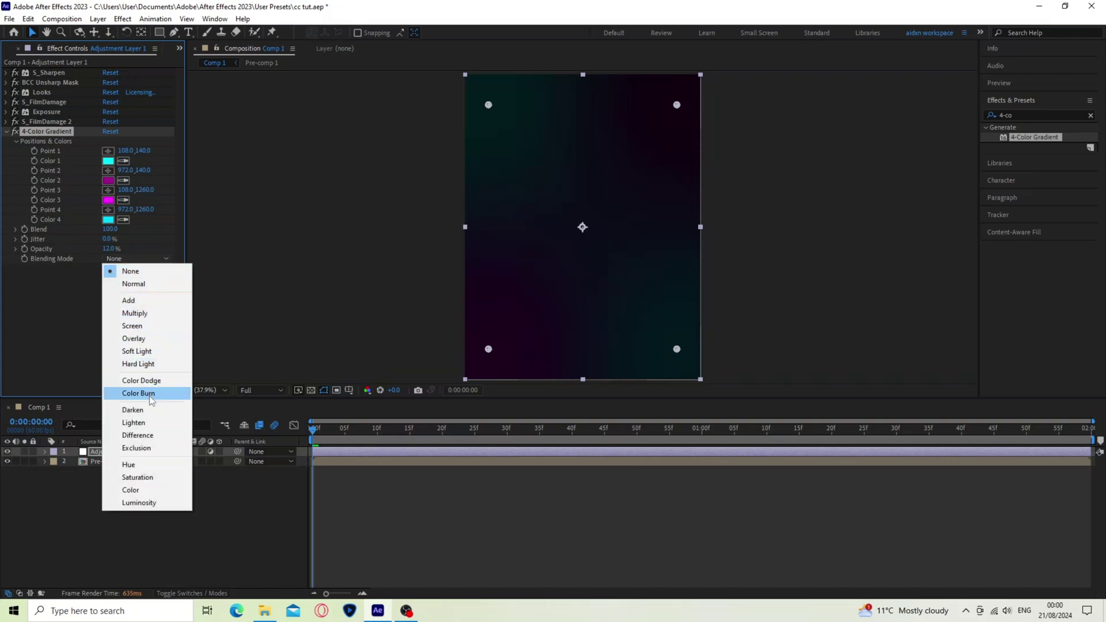
click(142, 352)
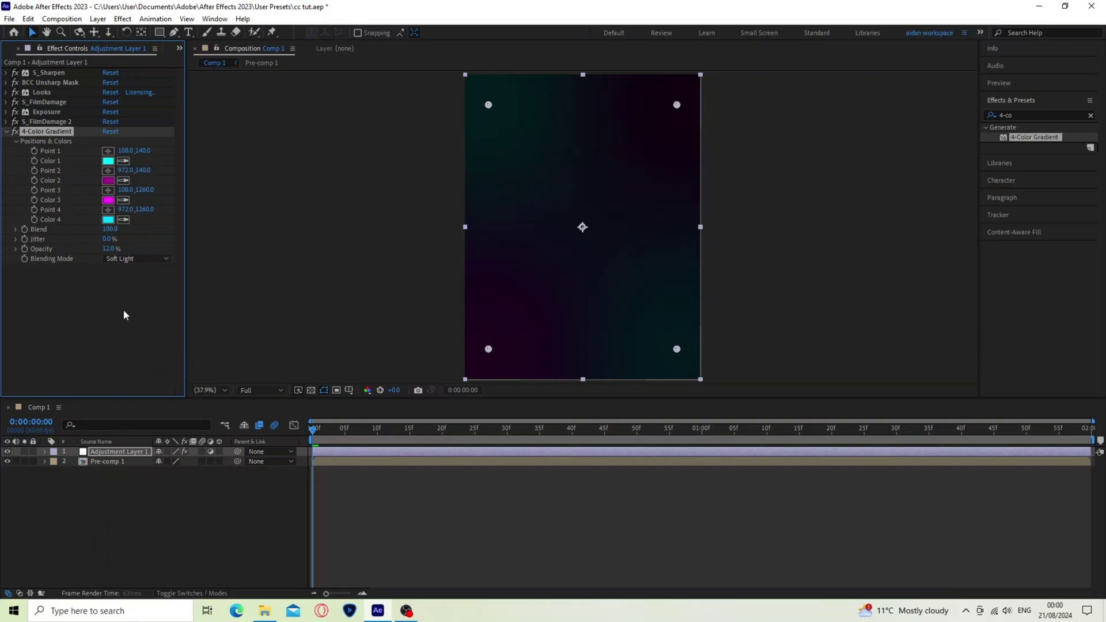
click(7, 133)
Find the Blur & Sharpen Unsharp Mask effect and apply it to Adjustment Layer 1
click(1090, 115)
text(unsh)
drag(1030, 157, 426, 450)
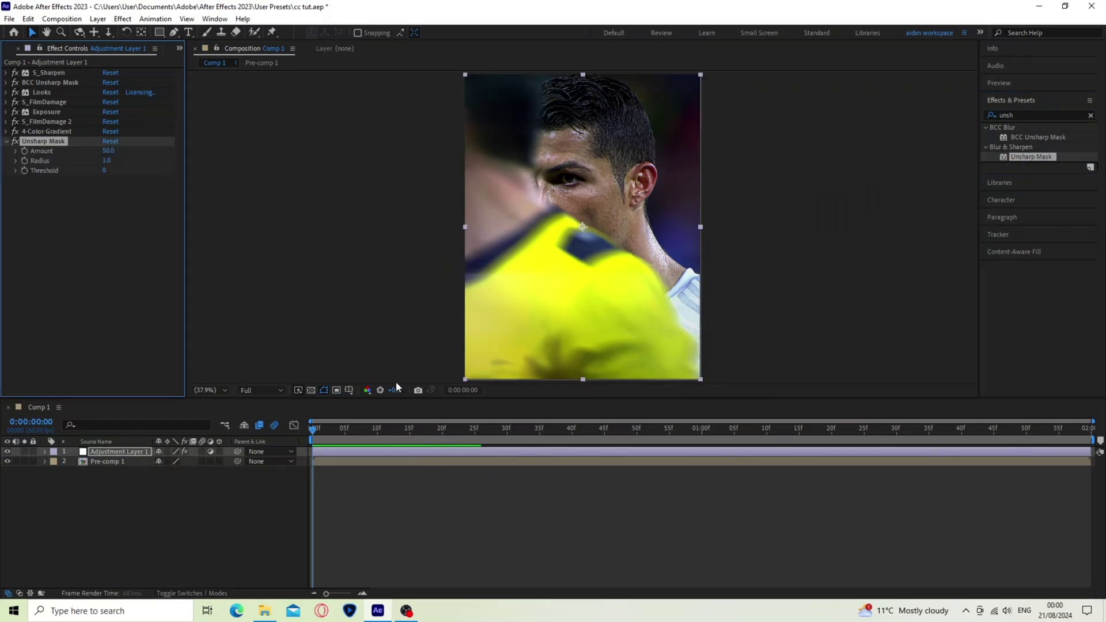
Set the Unsharp Mask's Amount to 52 and Radius to 0.5, and collapse the effect
click(110, 152)
text(52)
key(Return)
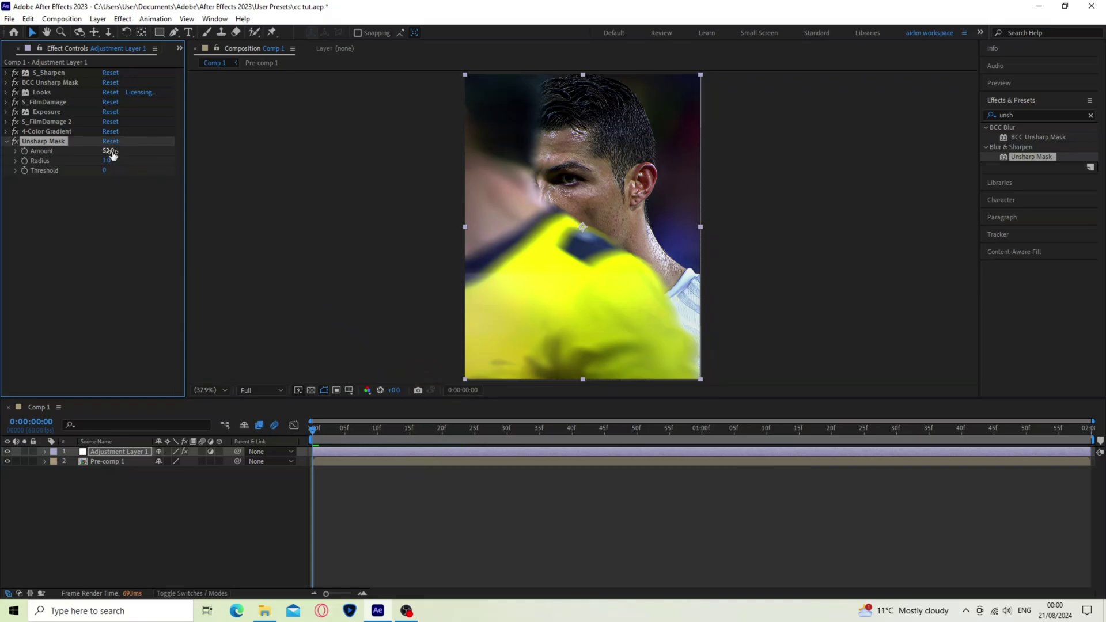
click(105, 162)
text(0.5)
key(Return)
click(8, 142)
Find the Magic Bullet Looks effect and set the Radius of its Edge Softness tool to 1.6
click(1082, 114)
text(looks)
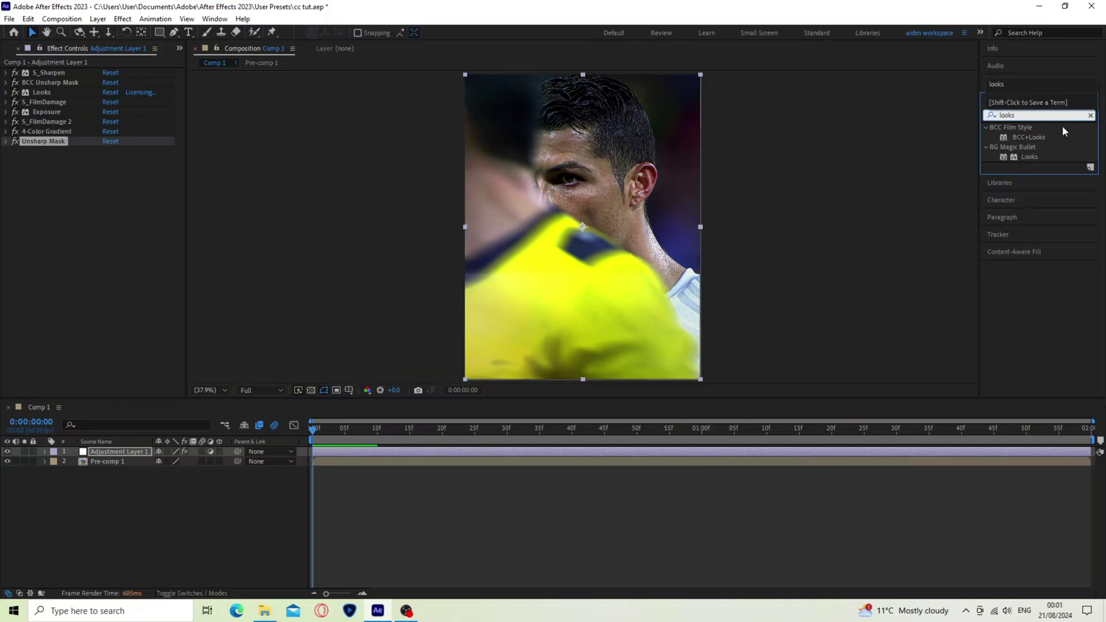
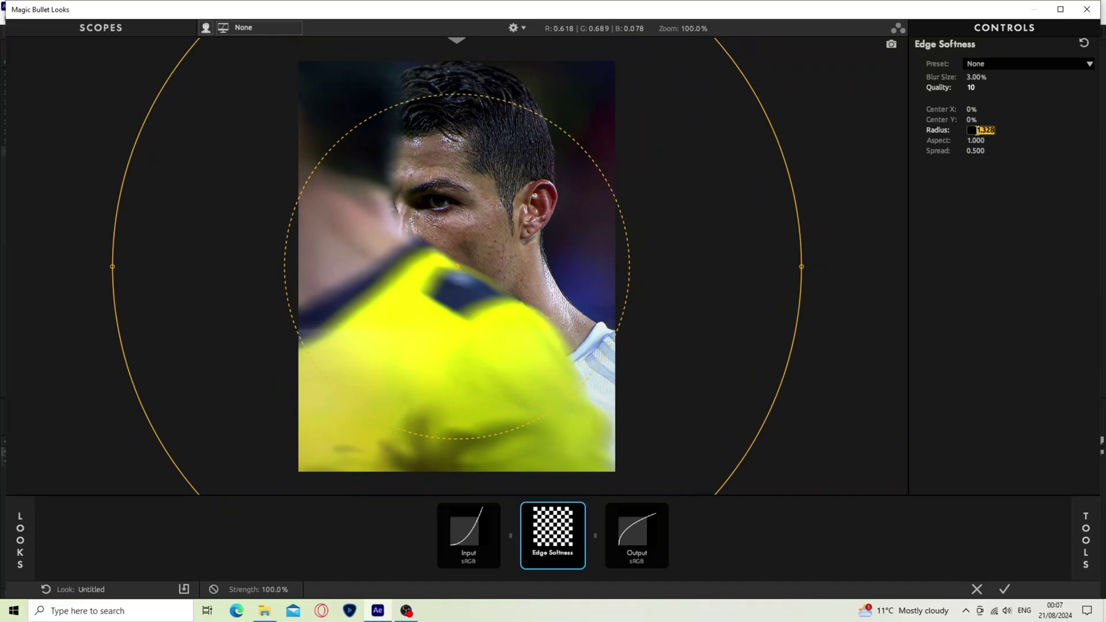
text(1.6)
key(Return)
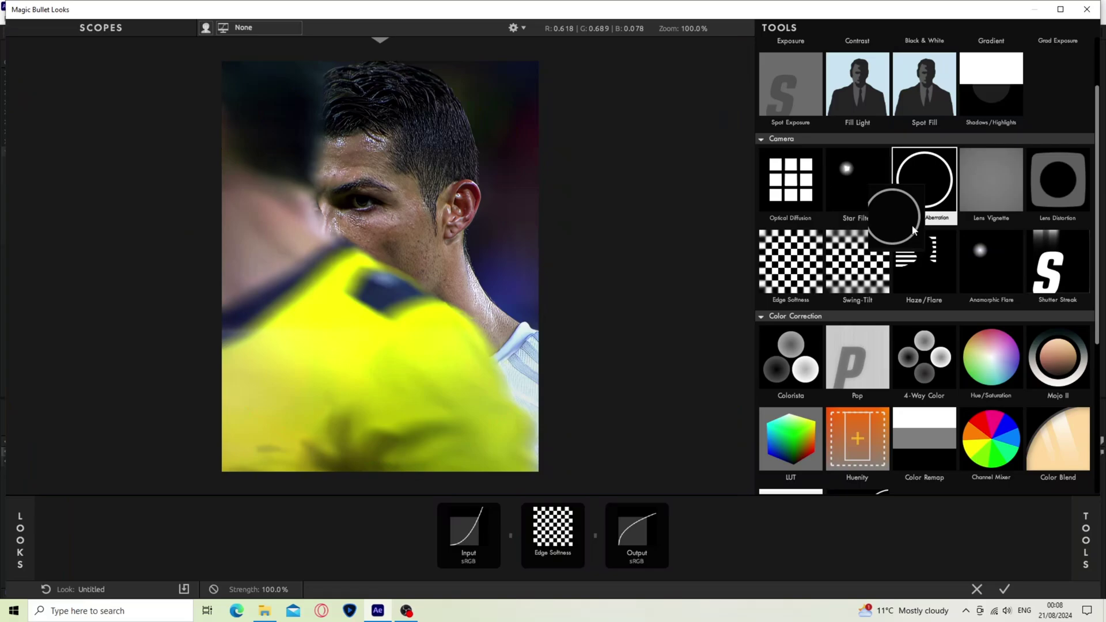
Add Chromatic Aberration after Edge Softness, with Red/Cyan at 0.7 and Blue/Yellow at -0.5
drag(924, 184, 626, 520)
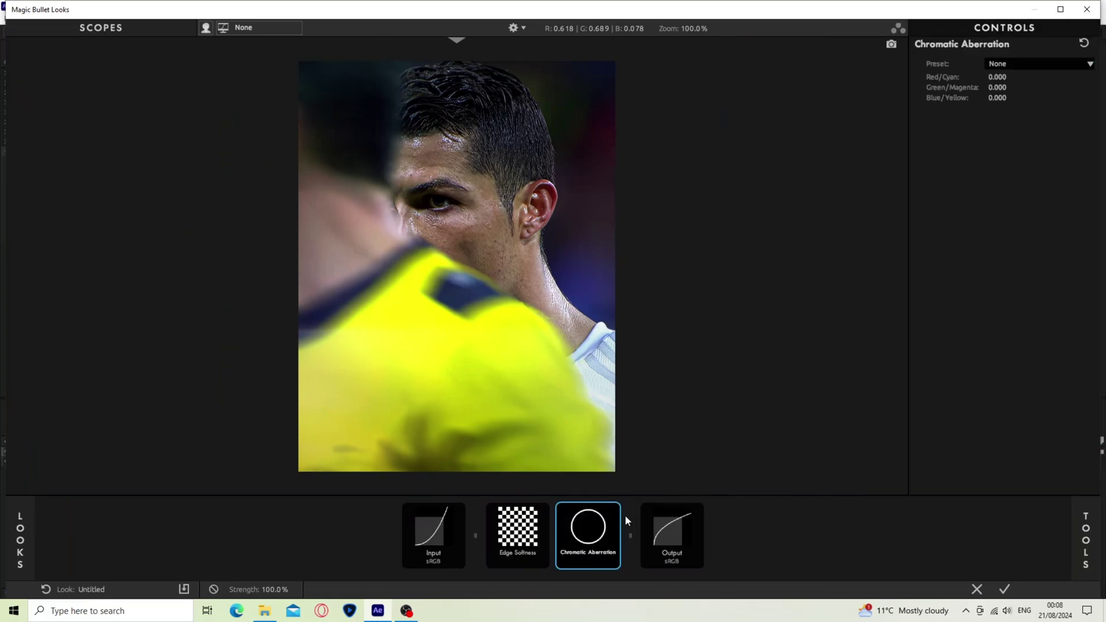
click(997, 77)
text(0.7)
key(Return)
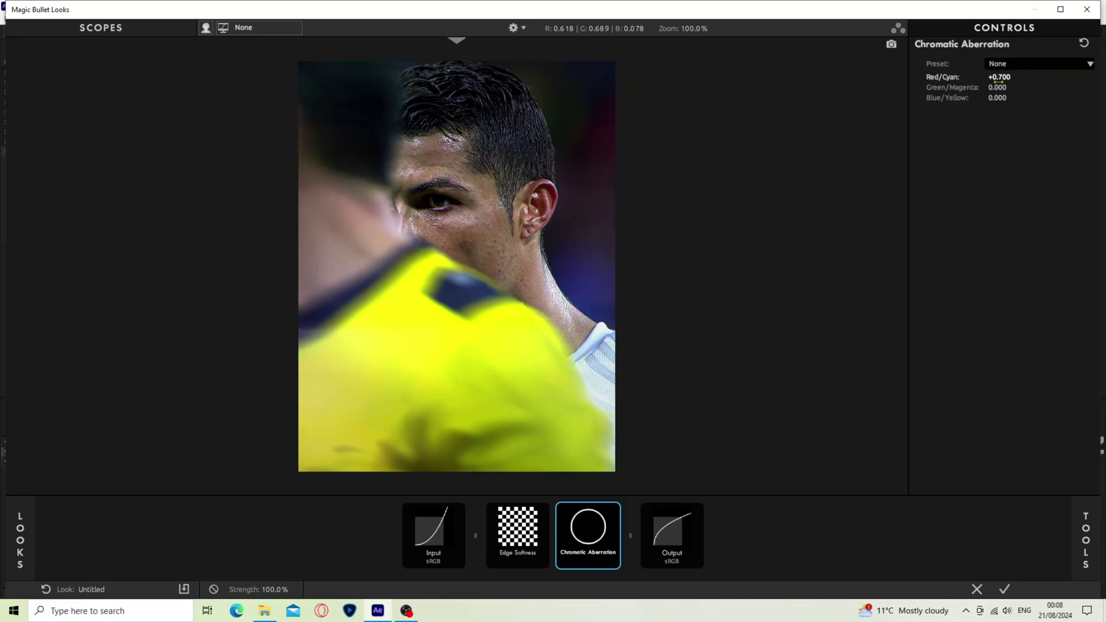
click(995, 98)
key(BackSpace)
text(-0.5)
key(Return)
Add Colorista after Chromatic Aberration, tint shadows slightly blue and midtones and highlights slightly orange, then accept the look and collapse the effect
click(1087, 524)
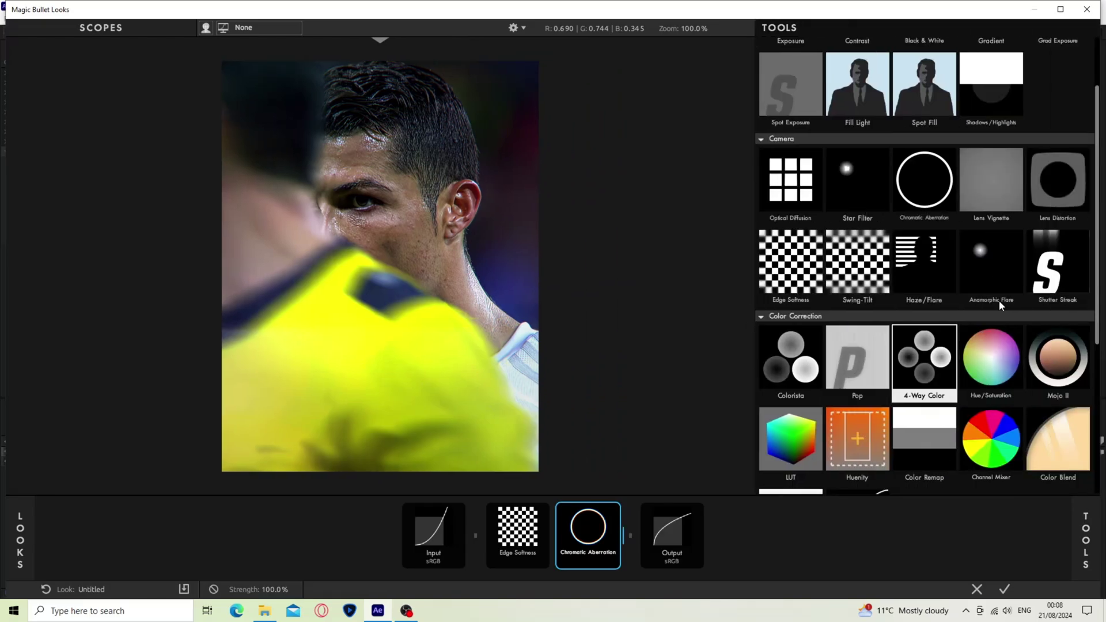
drag(795, 366, 629, 527)
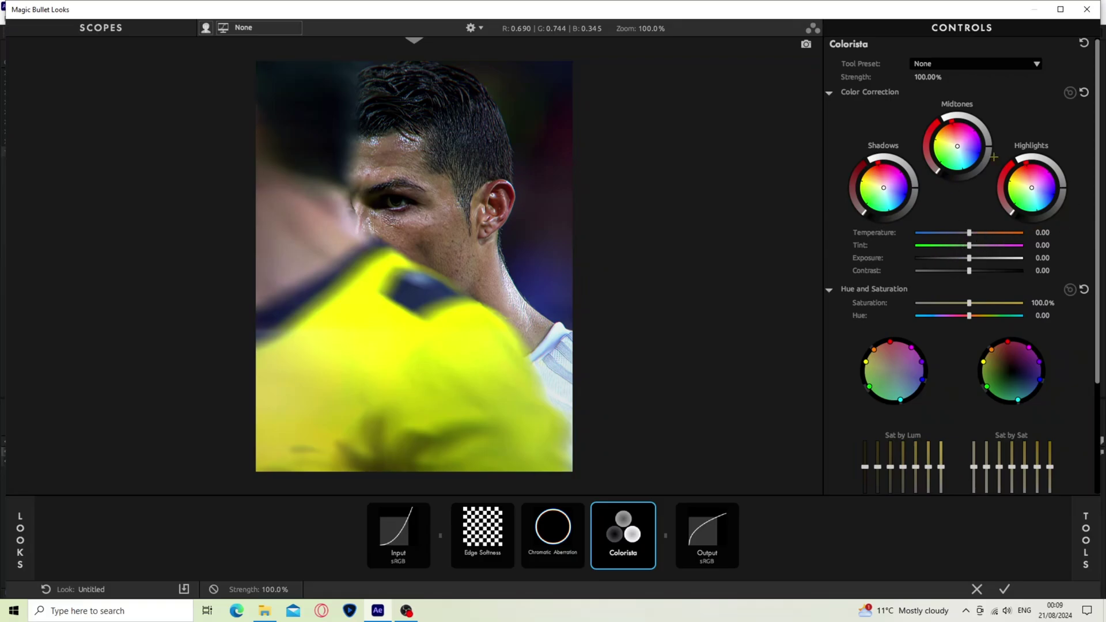
drag(884, 187, 889, 190)
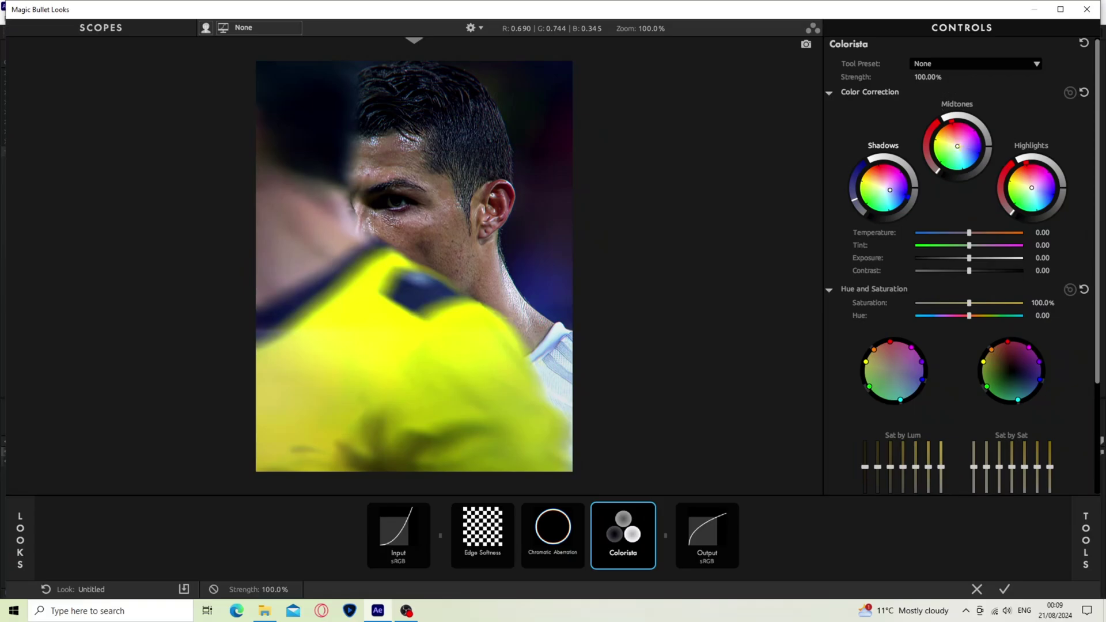
drag(951, 121, 942, 124)
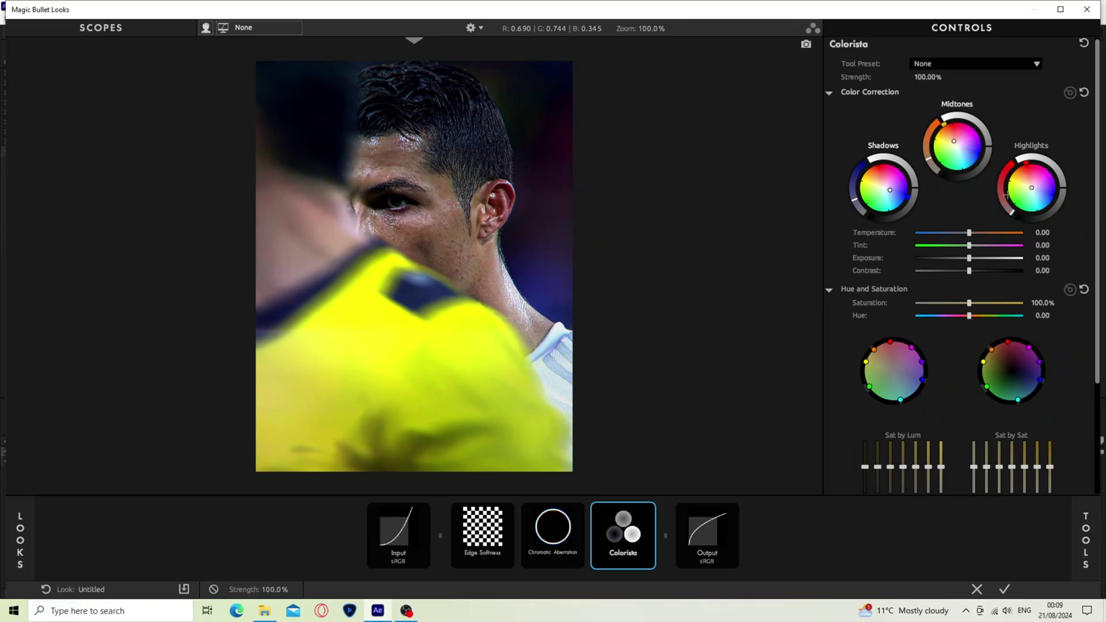
drag(1011, 212, 1005, 205)
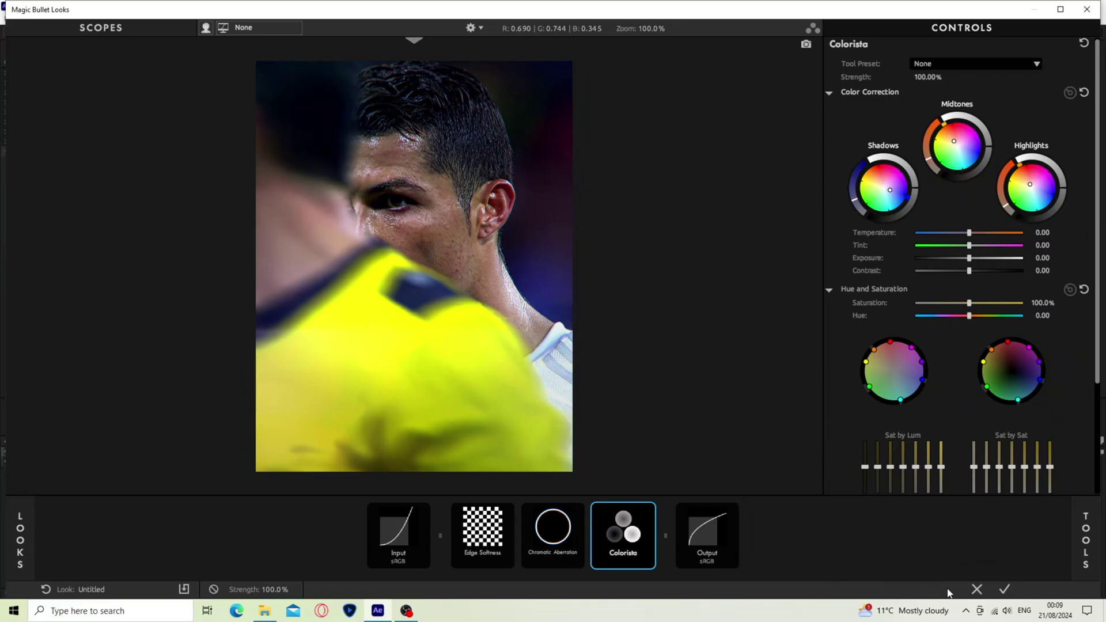
click(1004, 589)
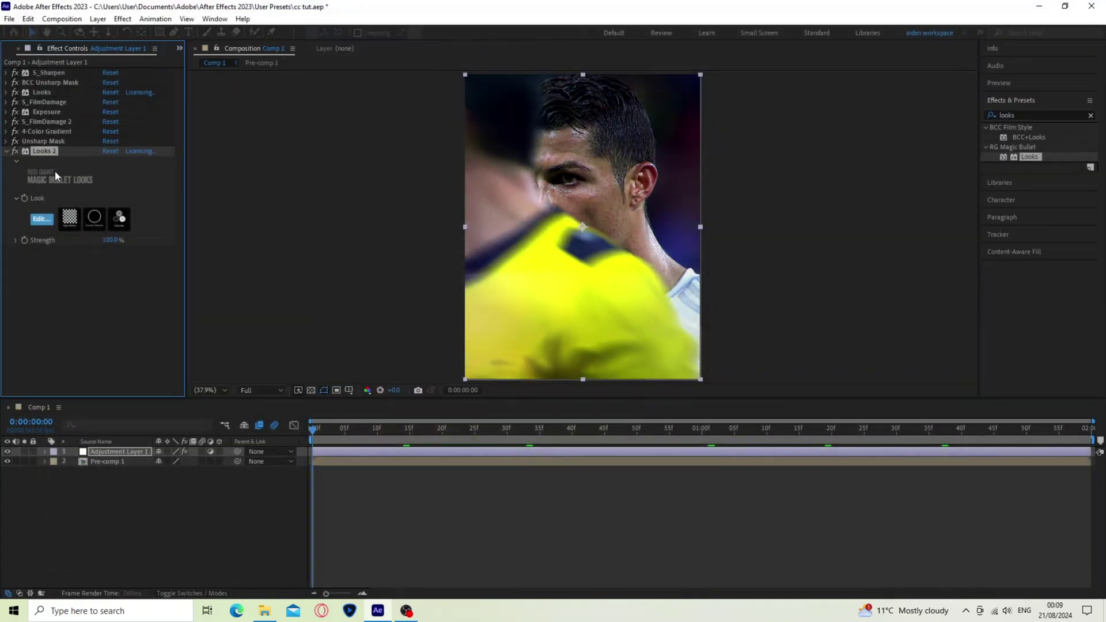
click(6, 152)
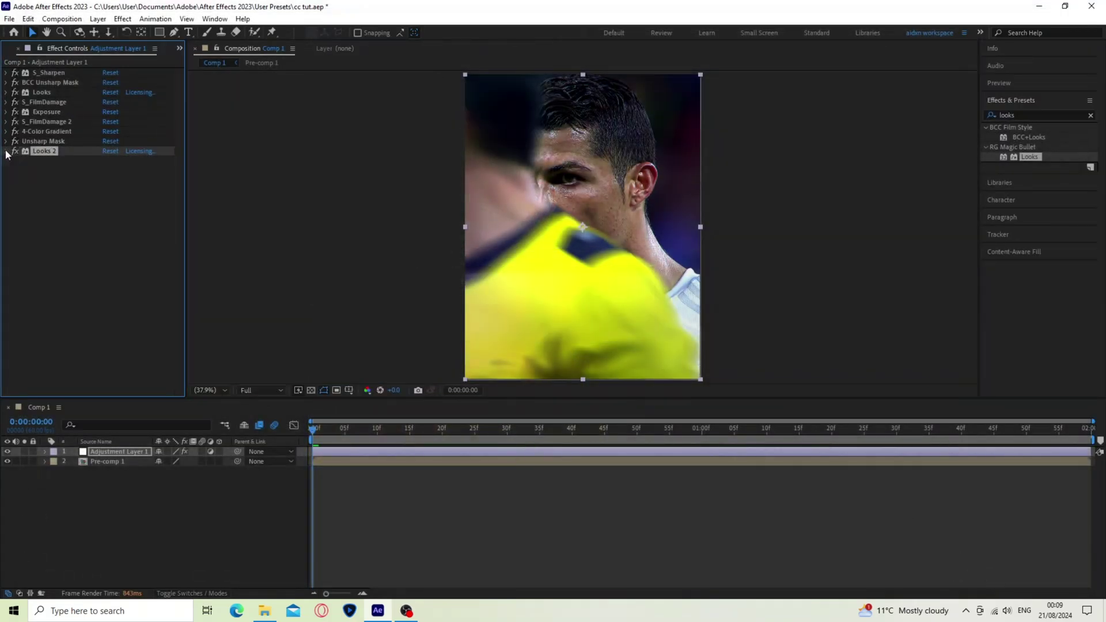
Find the Sapphire S_Sharpen effect and apply a second instance to Adjustment Layer 1
click(1031, 115)
text(sharpen)
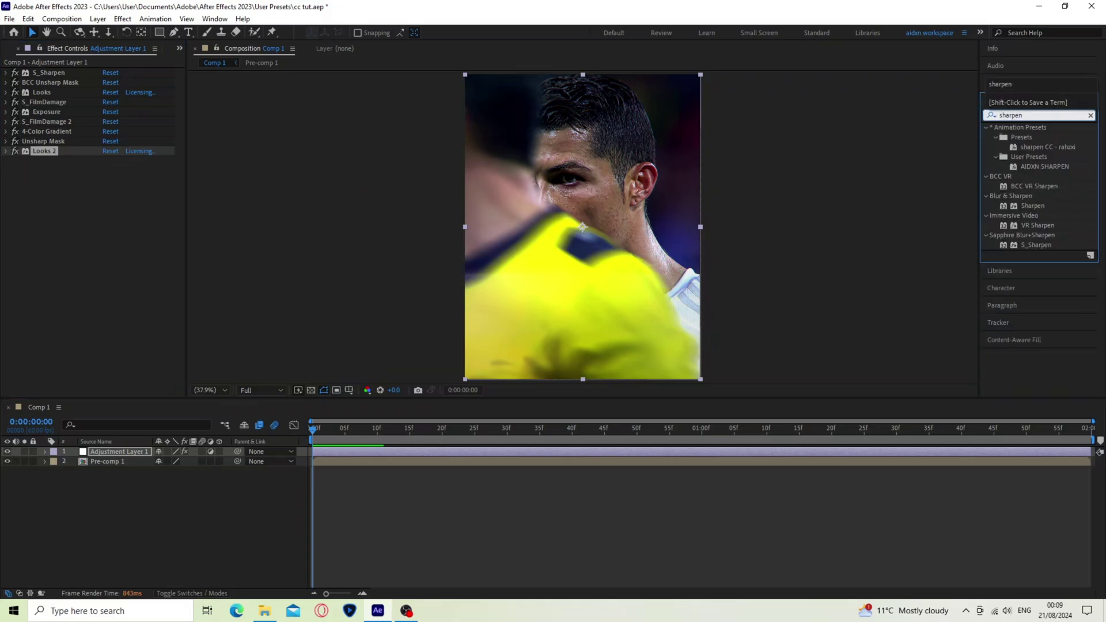
drag(1035, 245, 495, 450)
Set the second S_Sharpen's Sharpen Amp to 0.5, Edge Threshold to 0.14 and Small Detail Size to 6
click(111, 215)
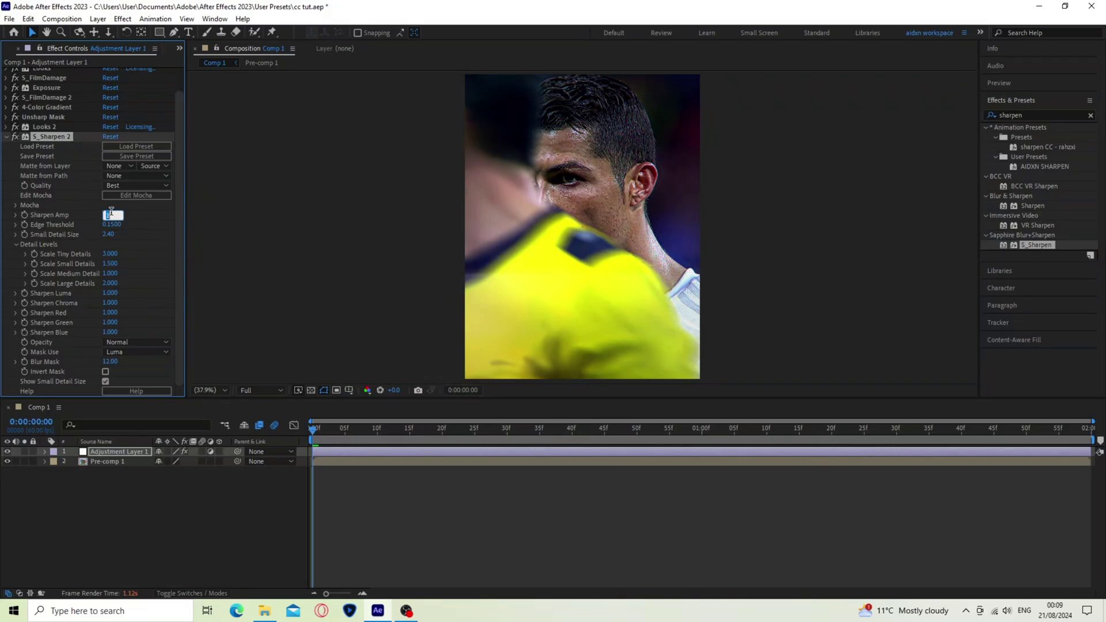
text(0.5)
key(Return)
click(106, 226)
text(0.14)
key(Return)
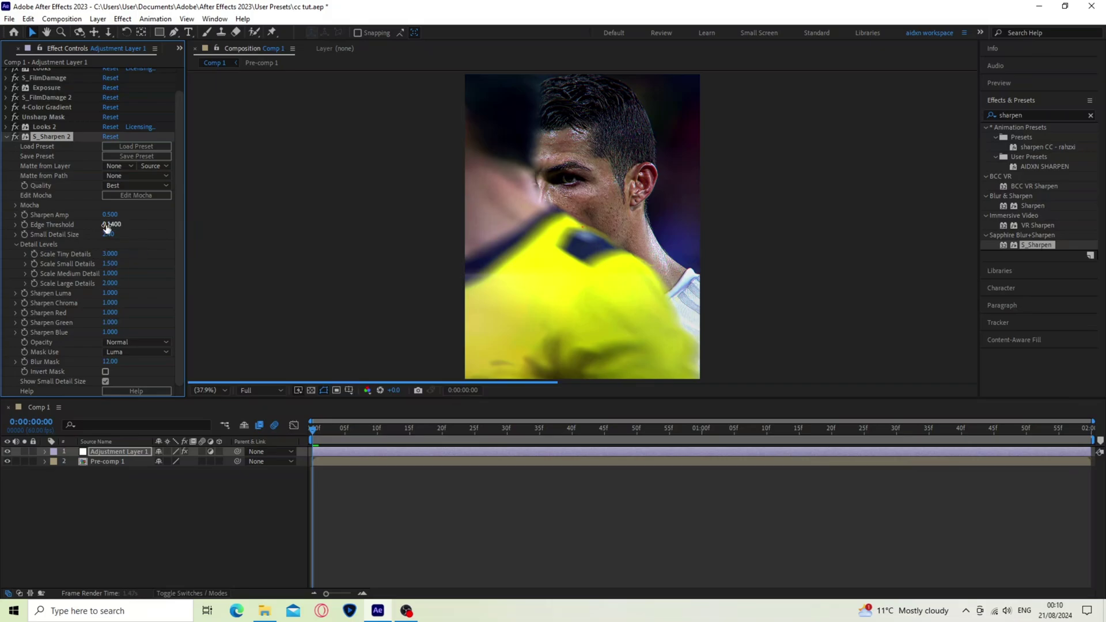
click(107, 234)
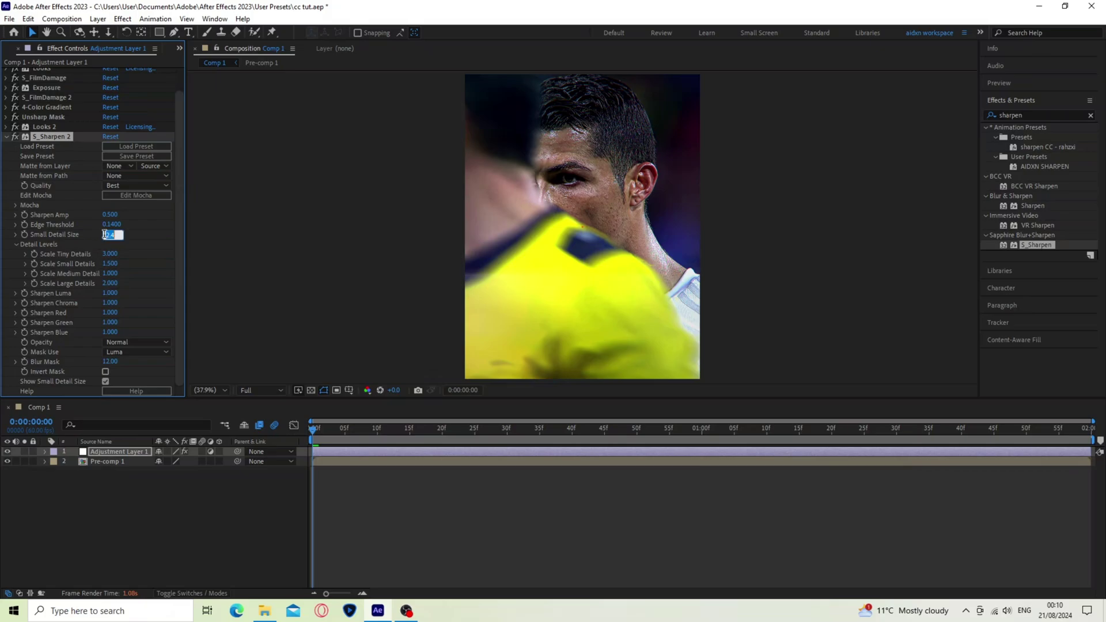
text(6)
key(Return)
Set the second S_Sharpen's detail scales to 1.5 for Tiny, 2 for Small and 1.5 for Medium
click(110, 254)
text(1.5)
key(Return)
click(110, 264)
text(2)
key(Return)
click(110, 274)
text(1)
key(Return)
drag(111, 274, 158, 278)
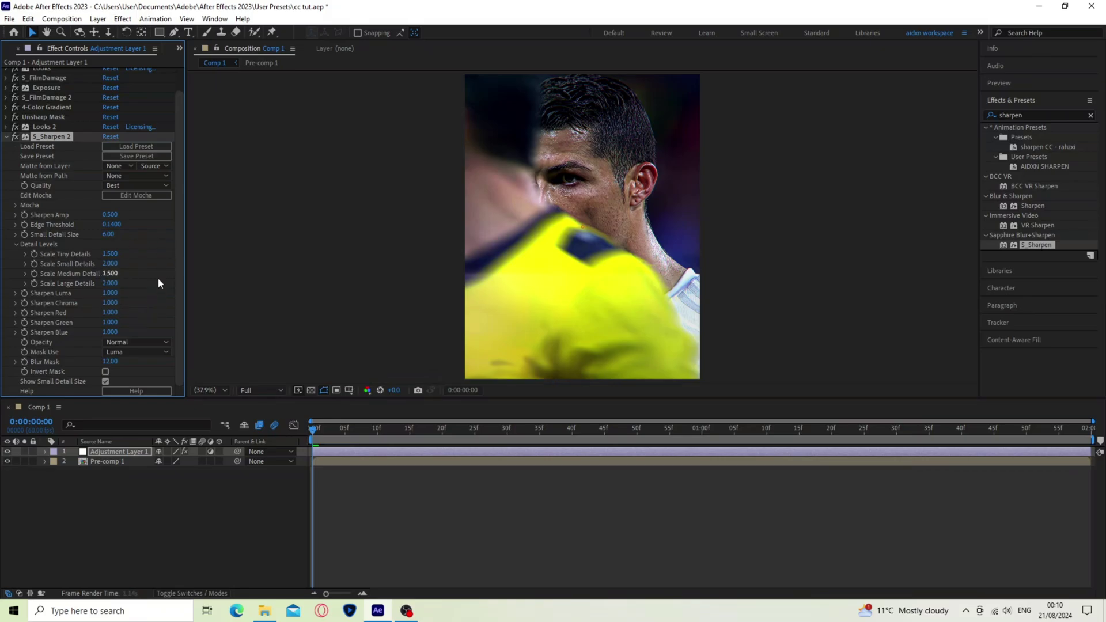
Adjust the second S_Sharpen's Scale Large Details and collapse the effect
click(110, 283)
text(1)
key(Return)
drag(111, 283, 130, 338)
click(6, 137)
Find the Color Correction Hue/Saturation effect and apply it below the second S_Sharpen
key(ctrl+f)
text(hue)
drag(1043, 205, 113, 167)
Set the Hue/Saturation effect's Master Saturation to -15 and collapse the effect
drag(105, 259, 84, 260)
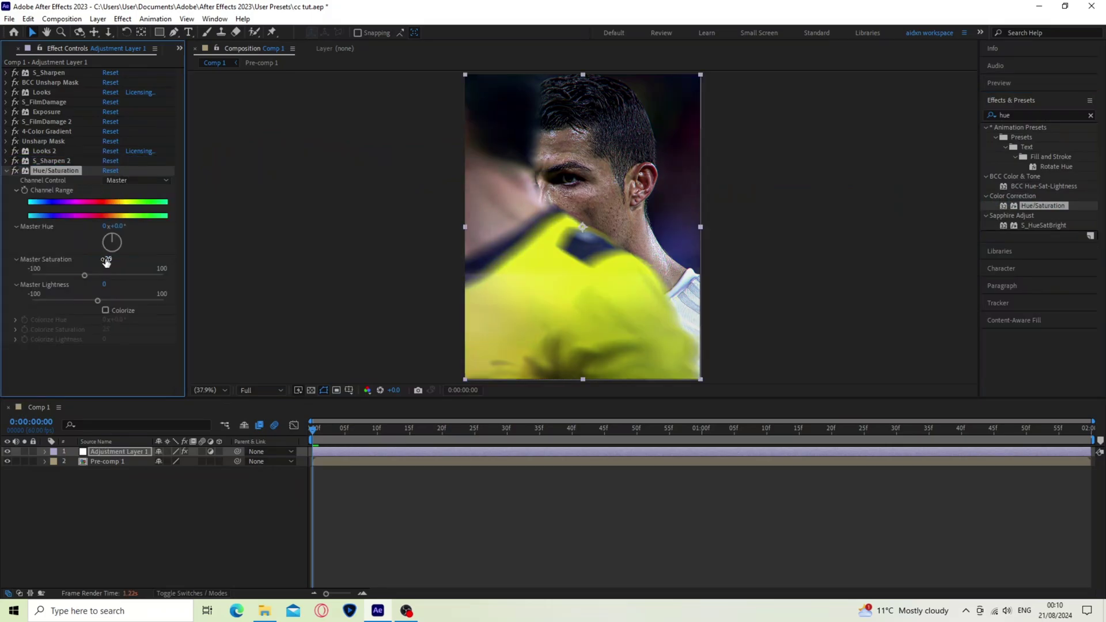
click(106, 259)
text(-15)
key(Return)
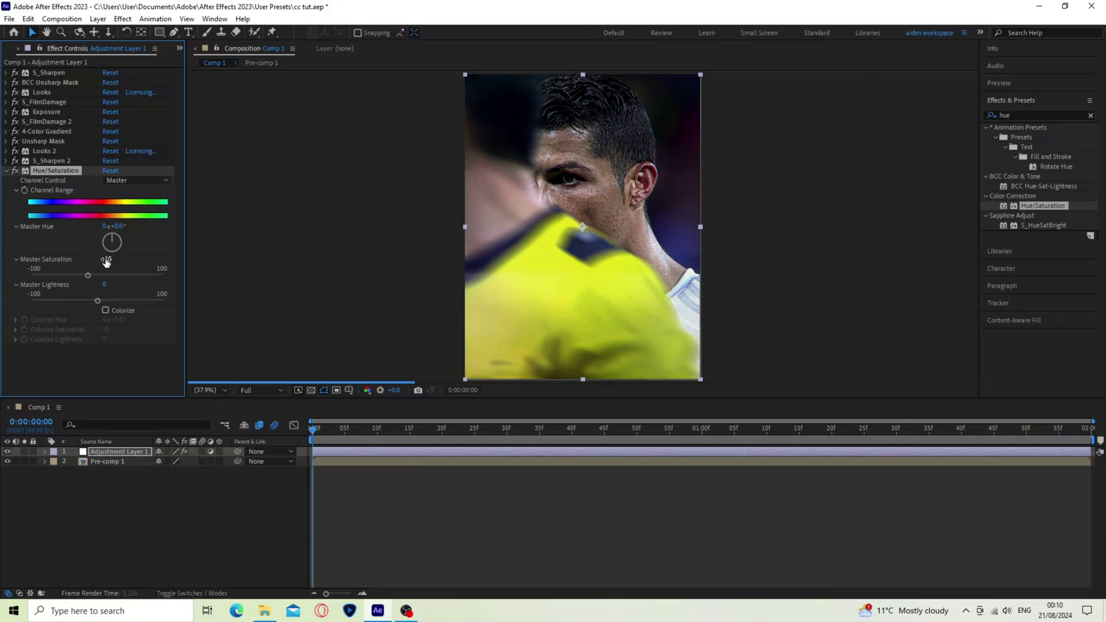
click(7, 171)
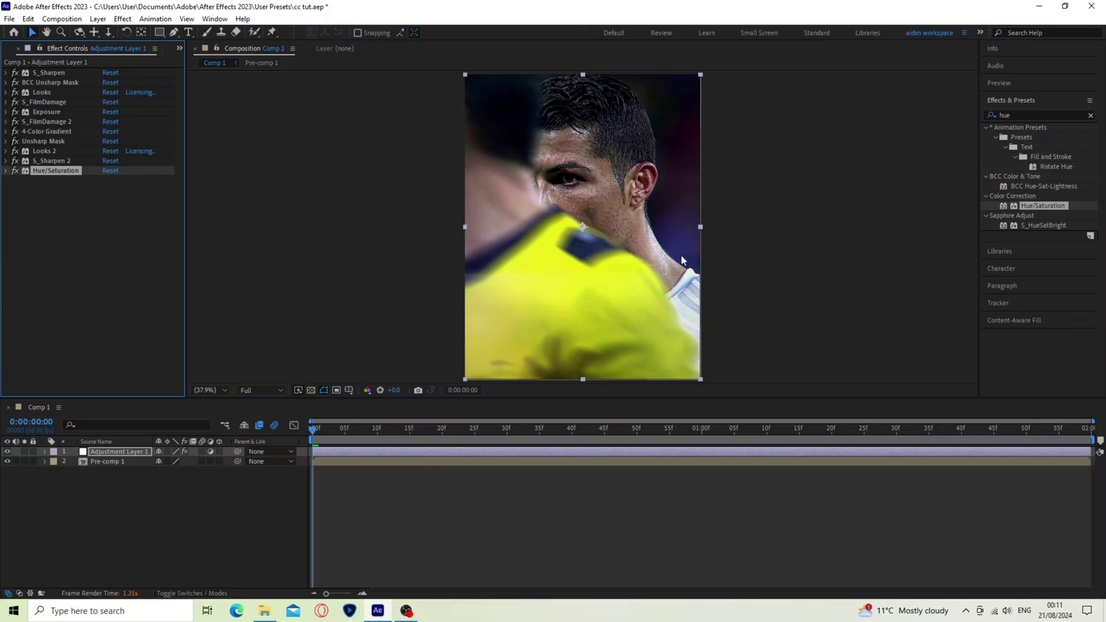